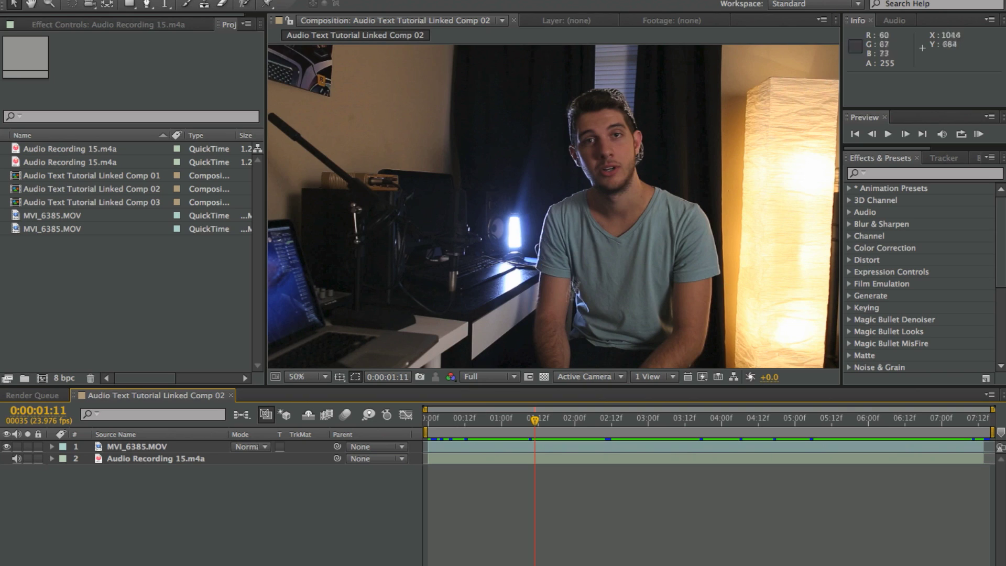
Select the Audio Recording 15.m4a layer and show only its waveform using LL.
left_click(551, 459)
left_click(562, 446)
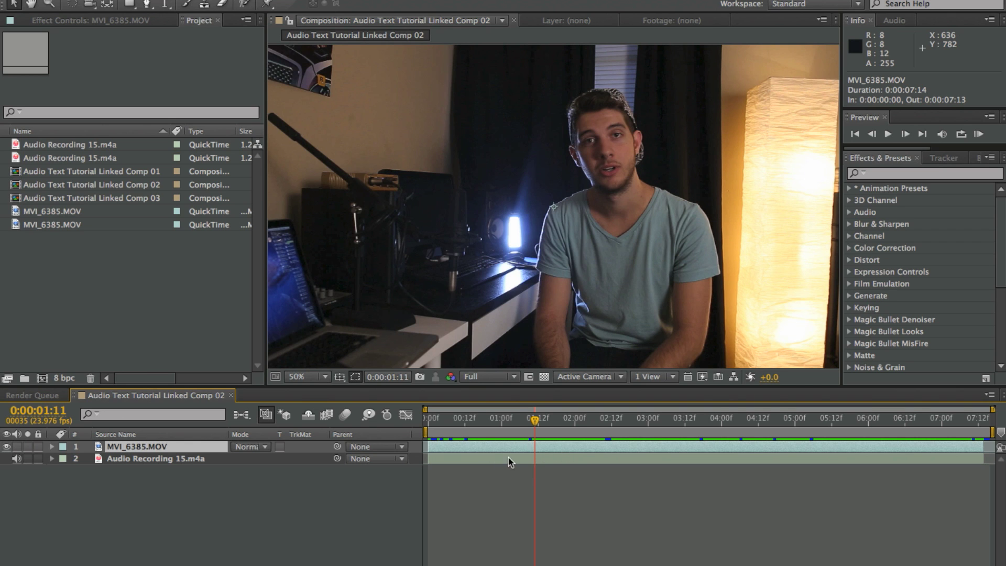
left_click(539, 461)
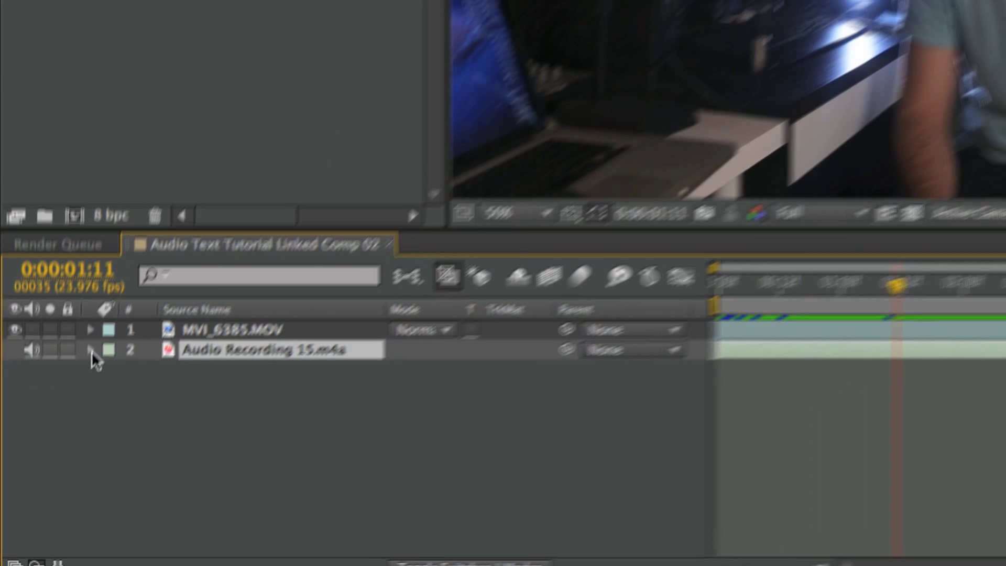
left_click(52, 459)
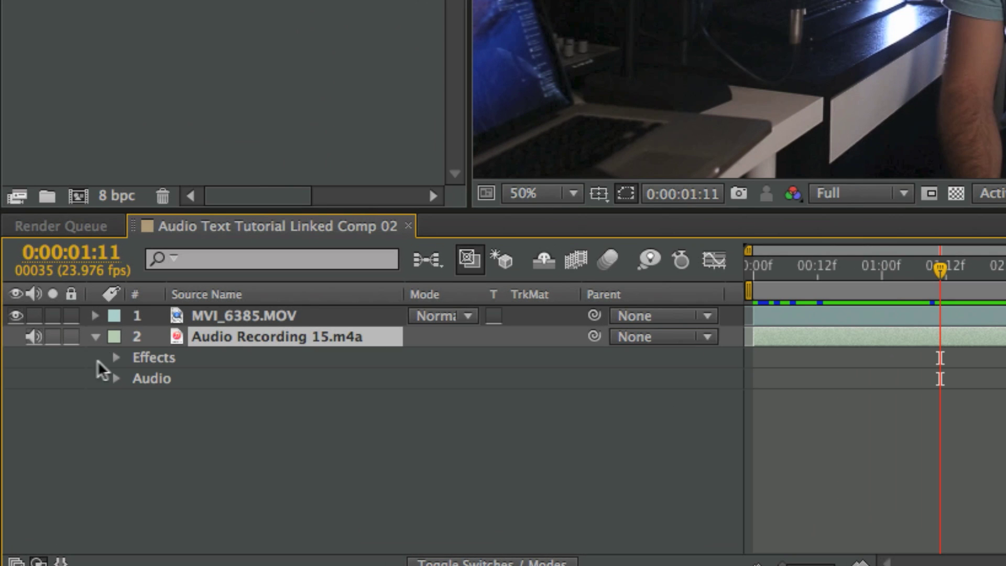
left_click(110, 379)
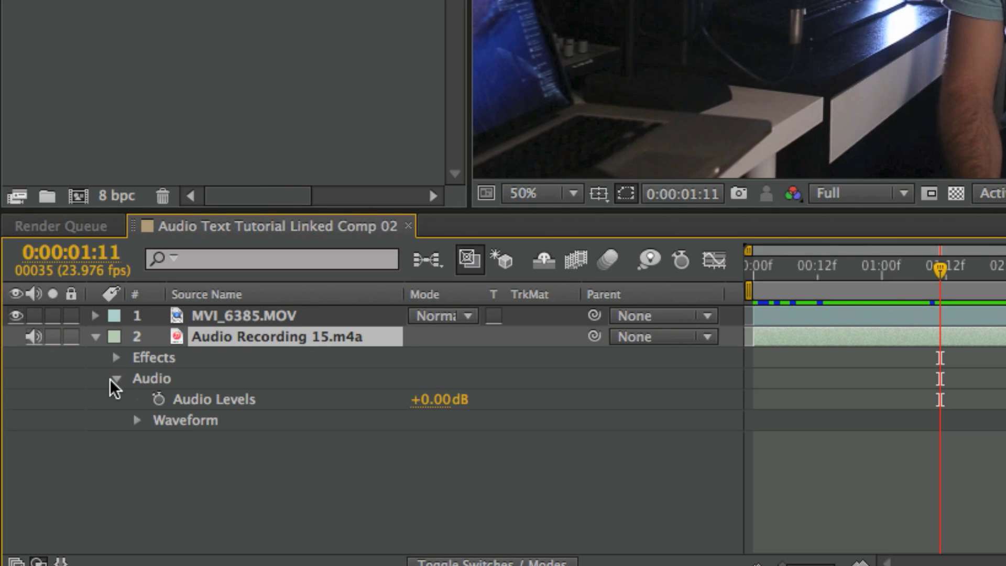
left_click(136, 421)
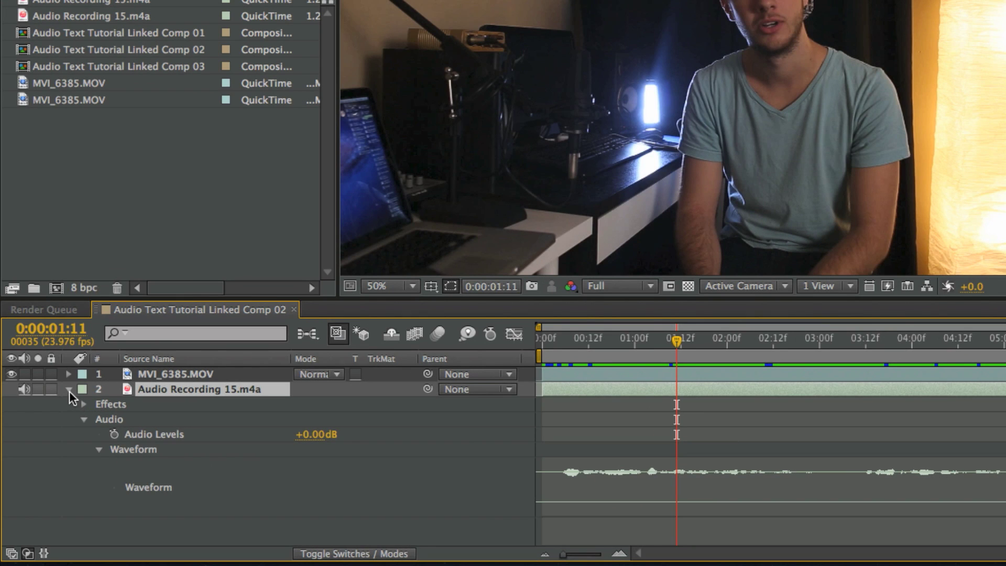
left_click(68, 390)
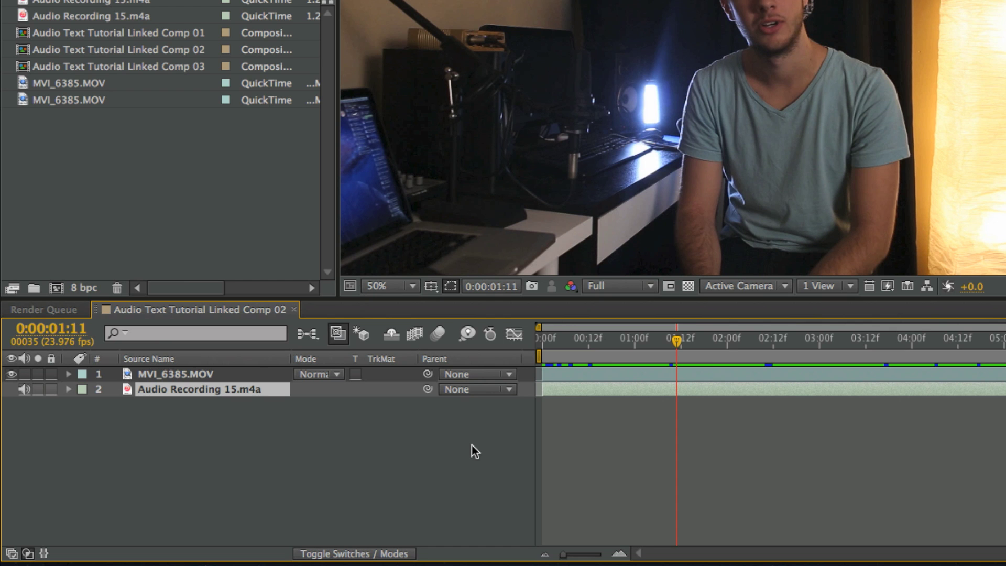
key("l")
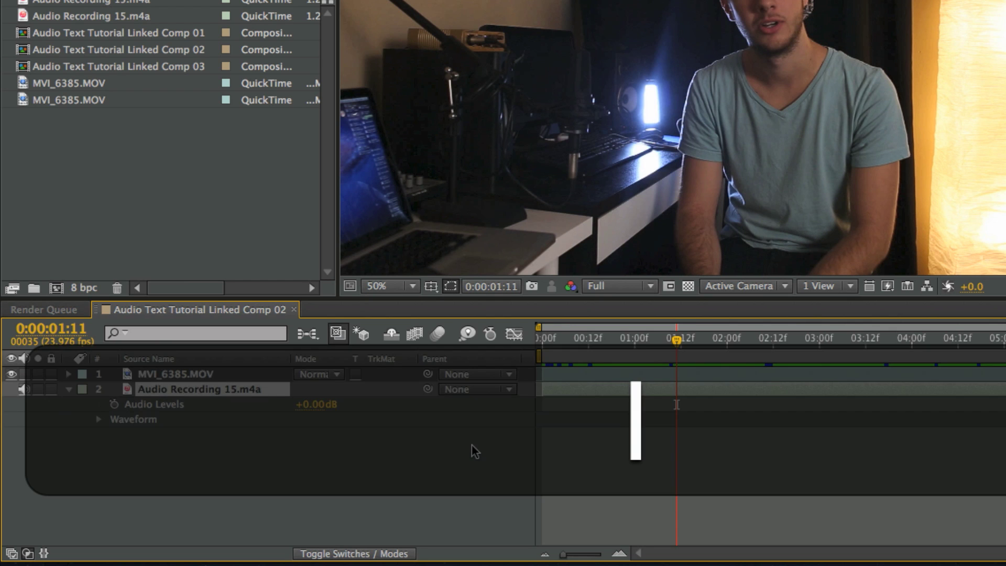
key("l")
key("l")
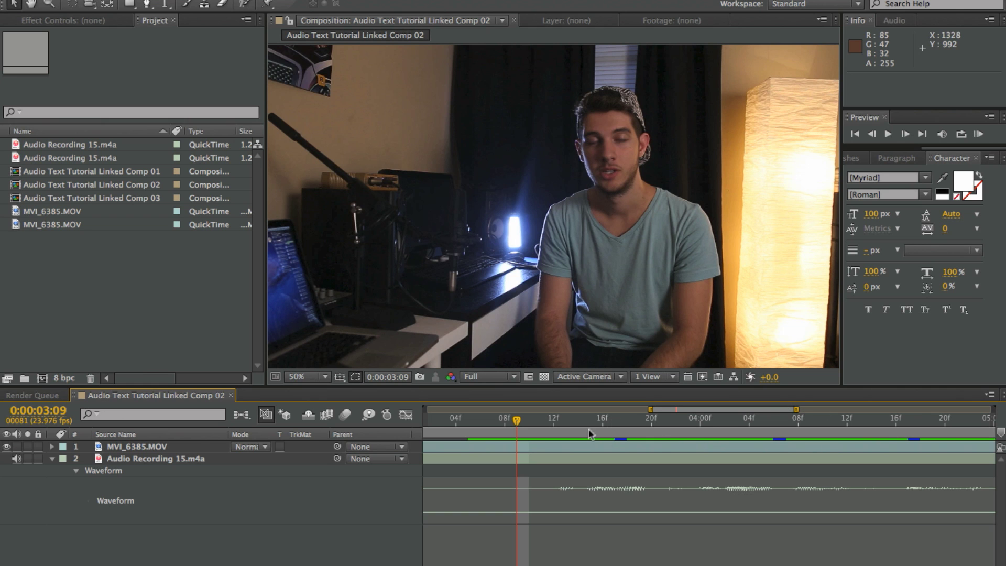
Scrub the time ruler to about 0:00:03:12, where the speech begins.
mouse_move(517, 423)
left_mouse_down()
mouse_move(478, 429)
mouse_move(524, 433)
left_mouse_up()
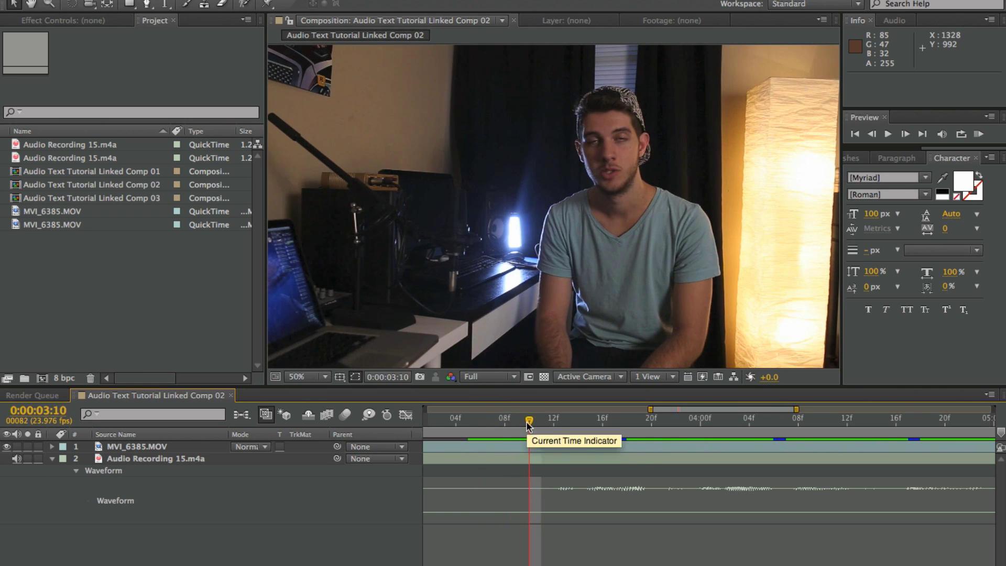
mouse_move(529, 424)
left_mouse_down()
mouse_move(512, 425)
mouse_move(613, 427)
mouse_move(517, 428)
left_mouse_up()
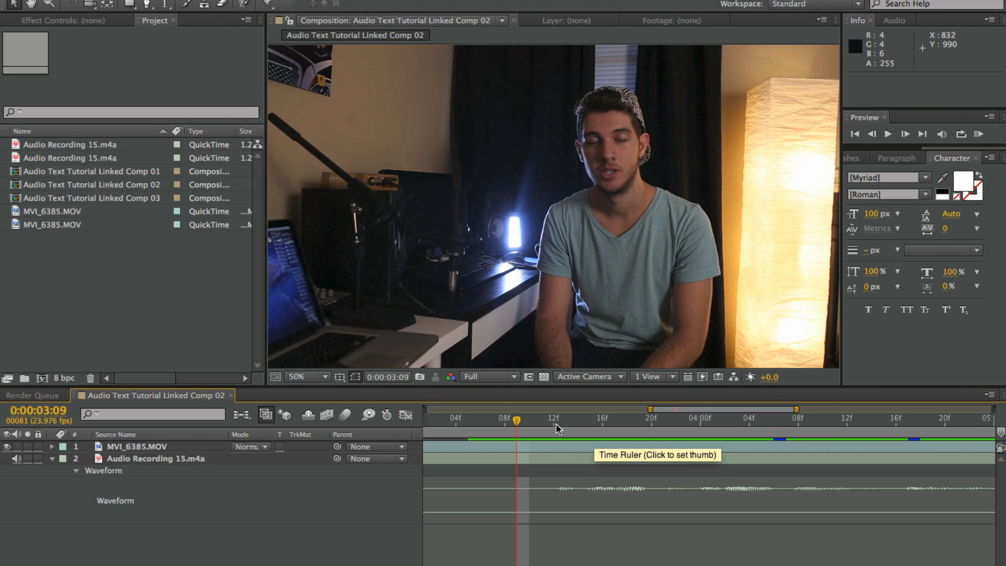
left_click_drag(521, 424, 551, 435)
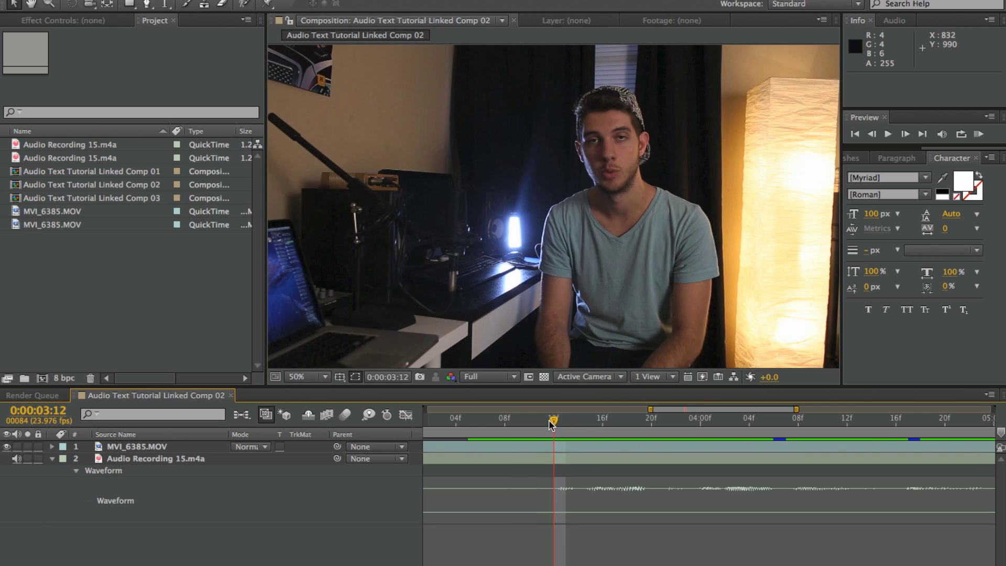
mouse_move(555, 420)
left_mouse_down()
mouse_move(640, 420)
mouse_move(554, 423)
left_mouse_up()
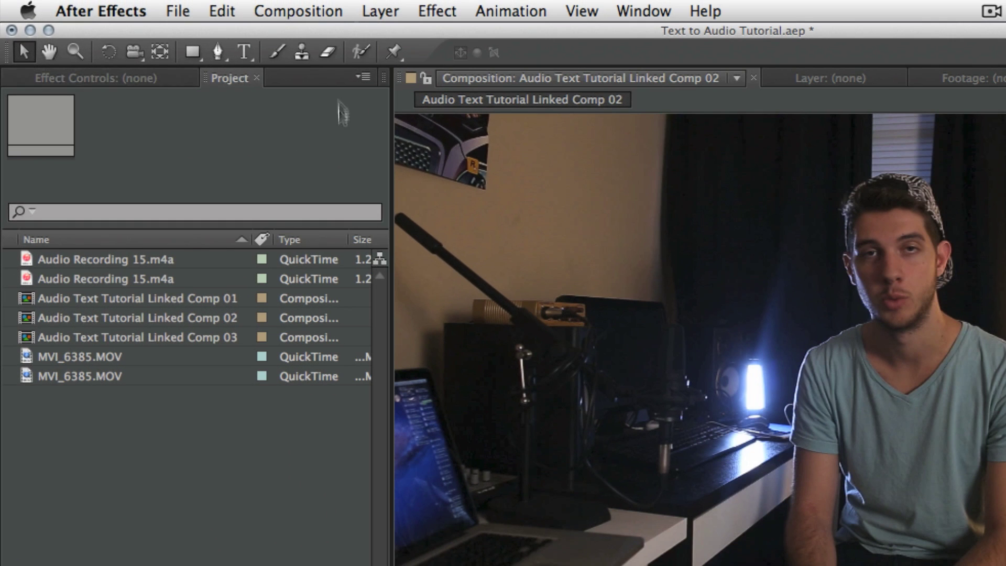
Create a text layer reading 'So pretty much' and move it to the frame's top-left corner.
left_click(244, 52)
left_click(540, 265)
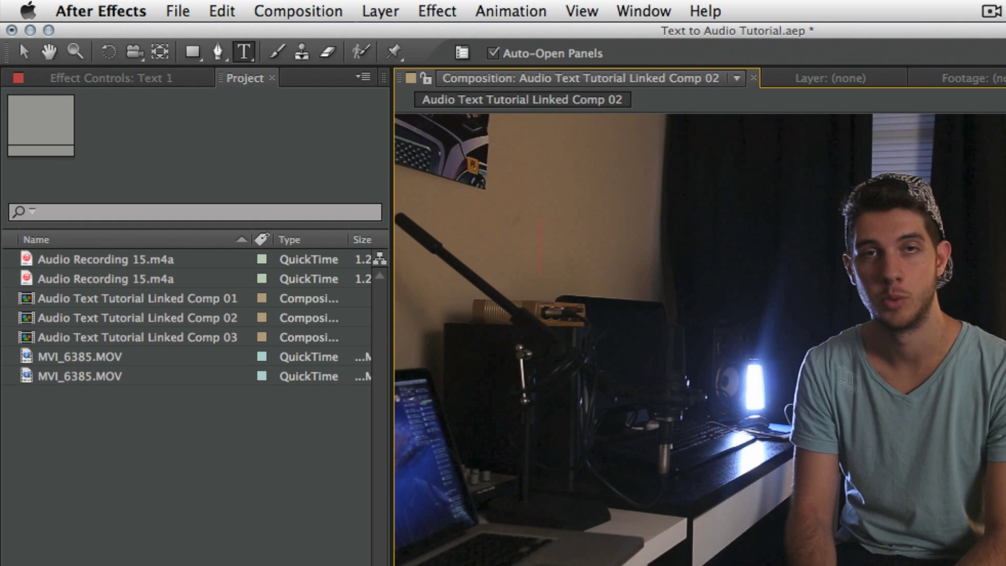
type("So")
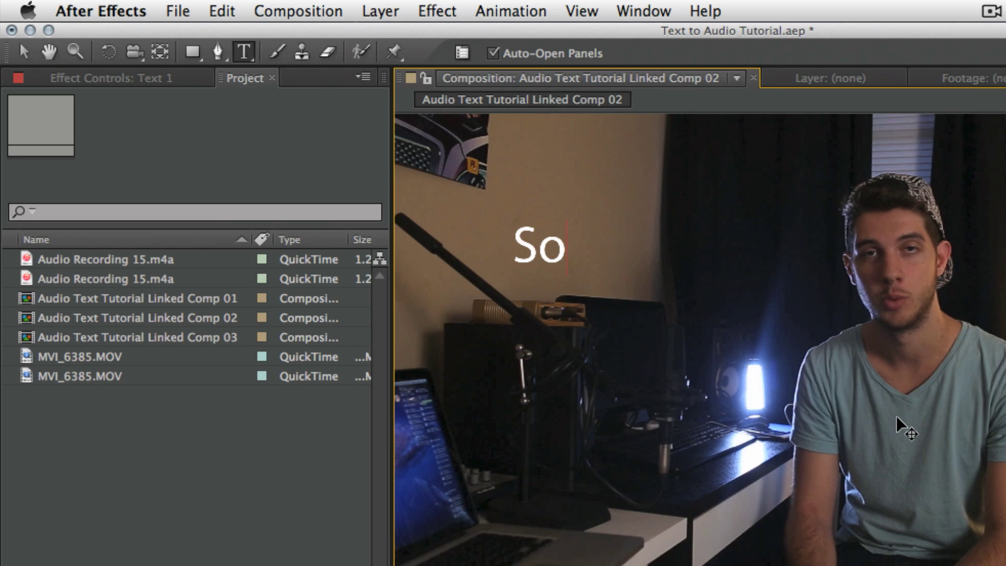
type(" pretty much")
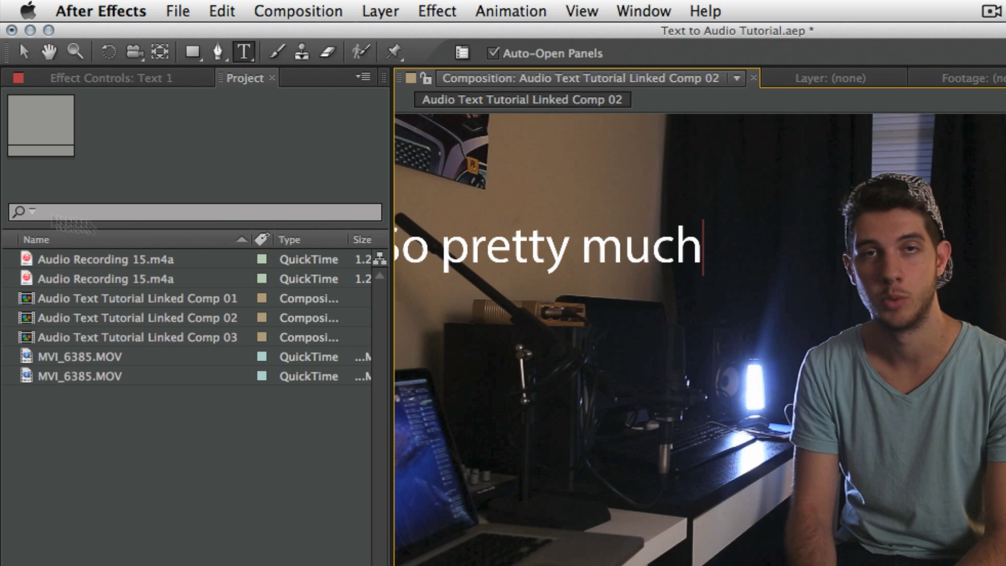
left_click(25, 54)
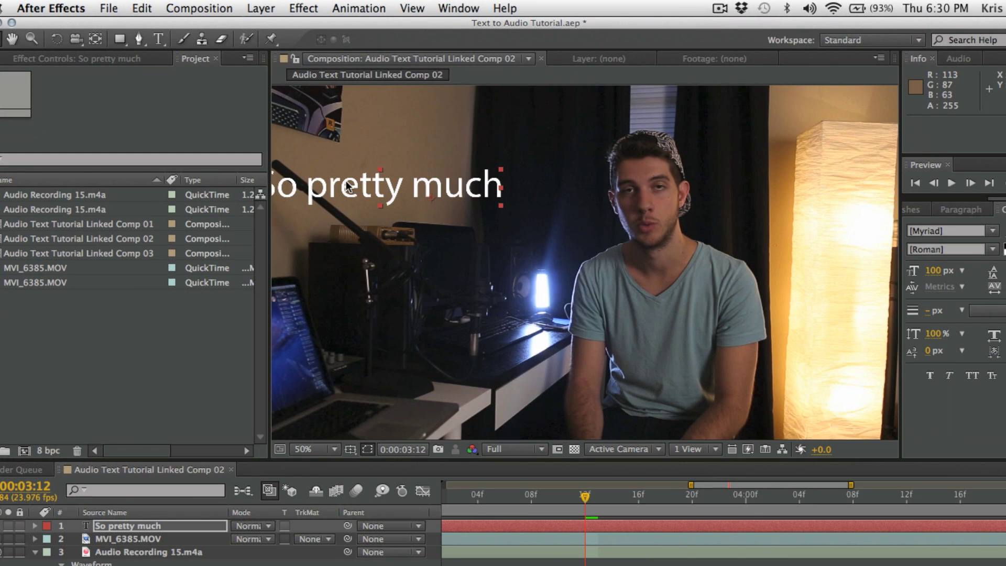
left_click_drag(502, 235, 565, 162)
left_click_drag(401, 122, 367, 114)
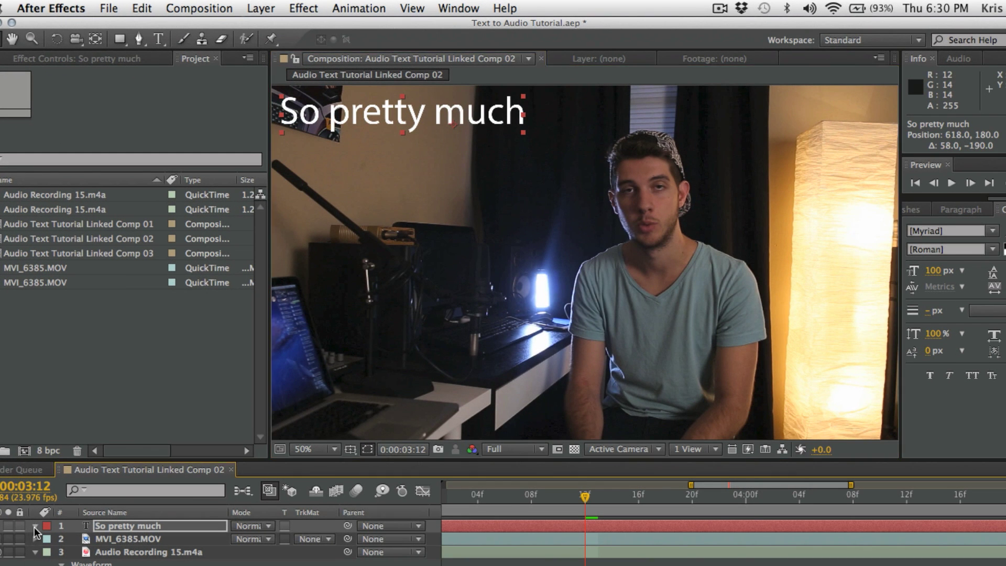
left_click(35, 526)
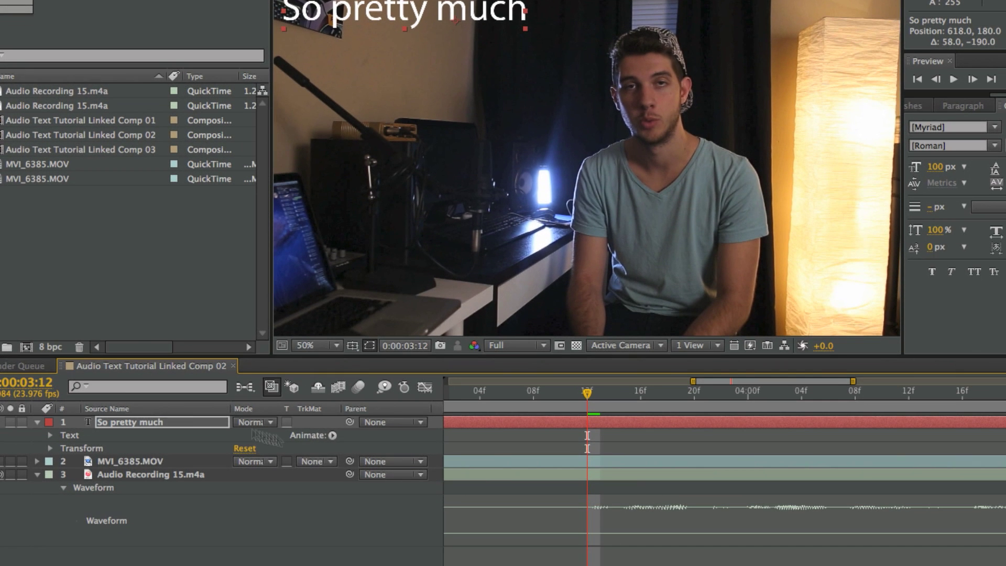
Add a Scale animator to the caption and set its Scale to 0%.
left_click(332, 436)
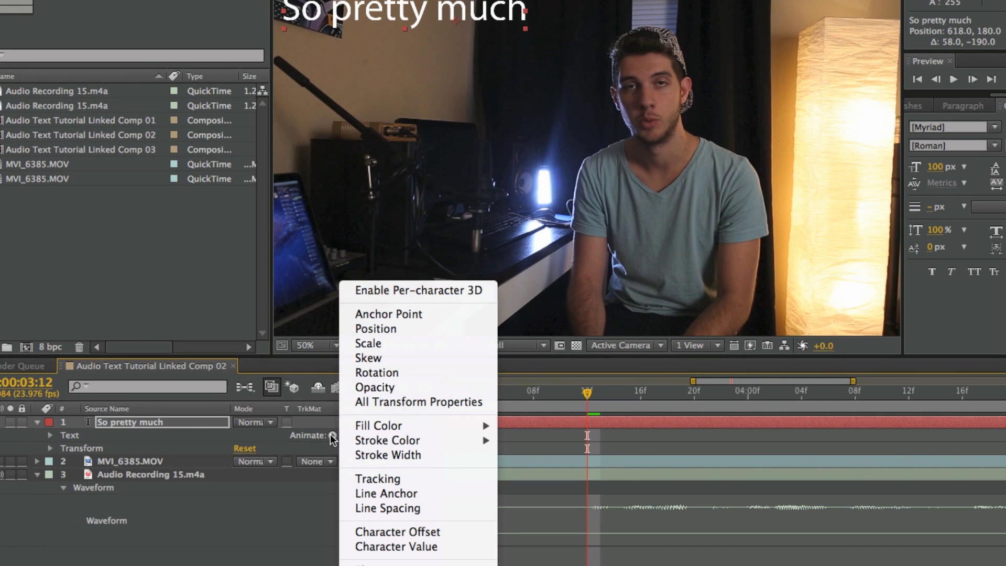
left_click(388, 344)
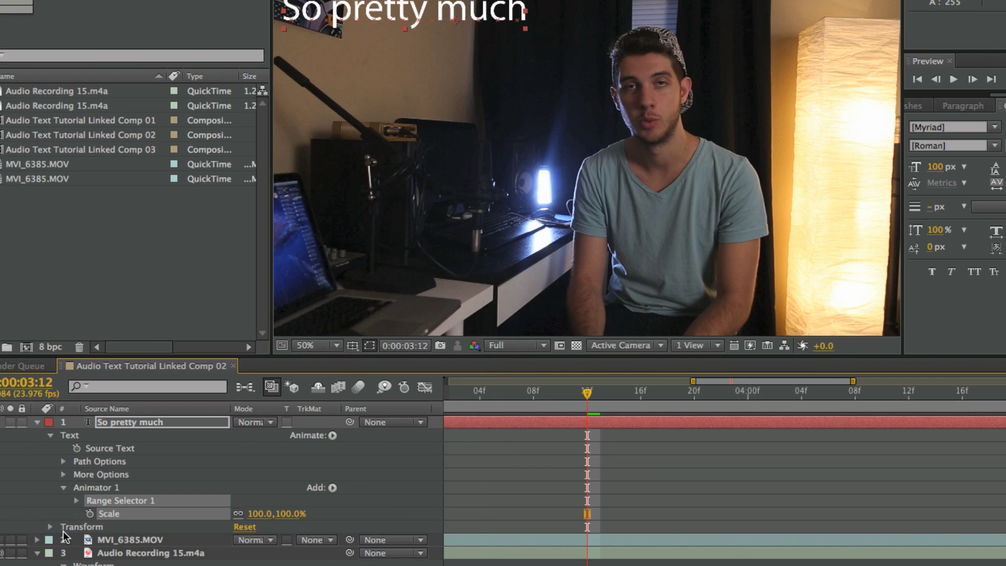
left_click(76, 501)
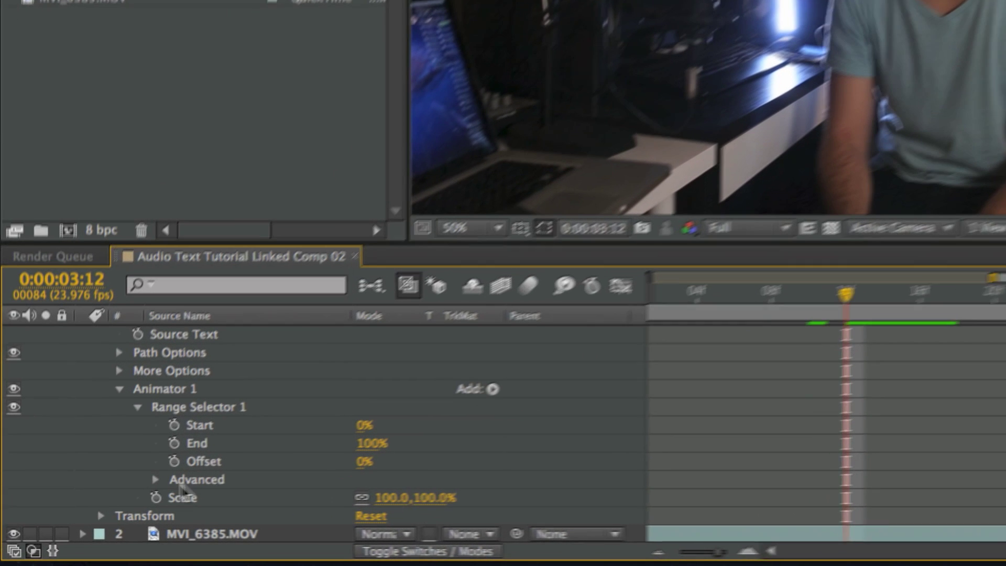
left_click(275, 521)
type("0")
key("Return")
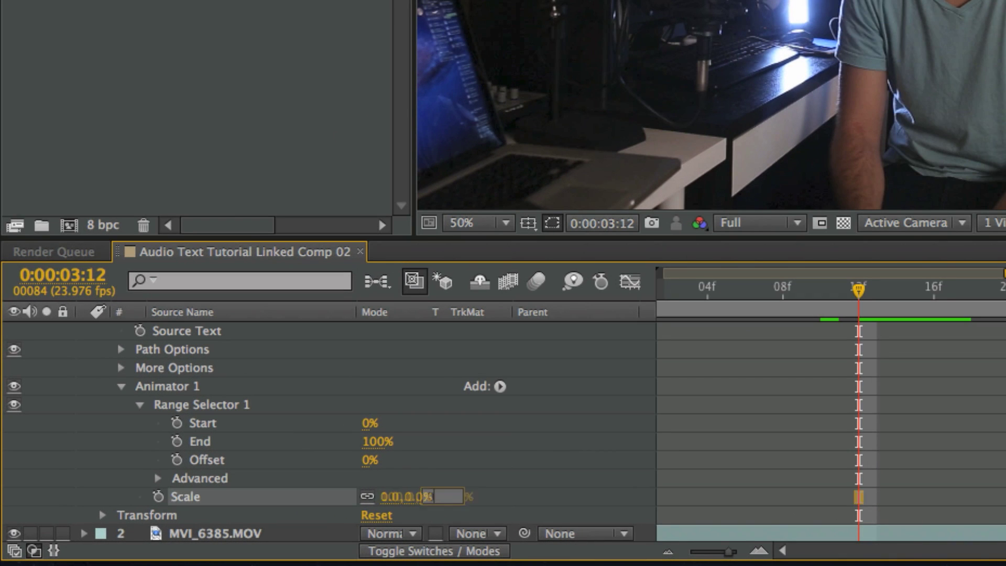
Find the speech start and set a Range Selector Start keyframe of 0% there.
scroll(830, 357, "down", 3)
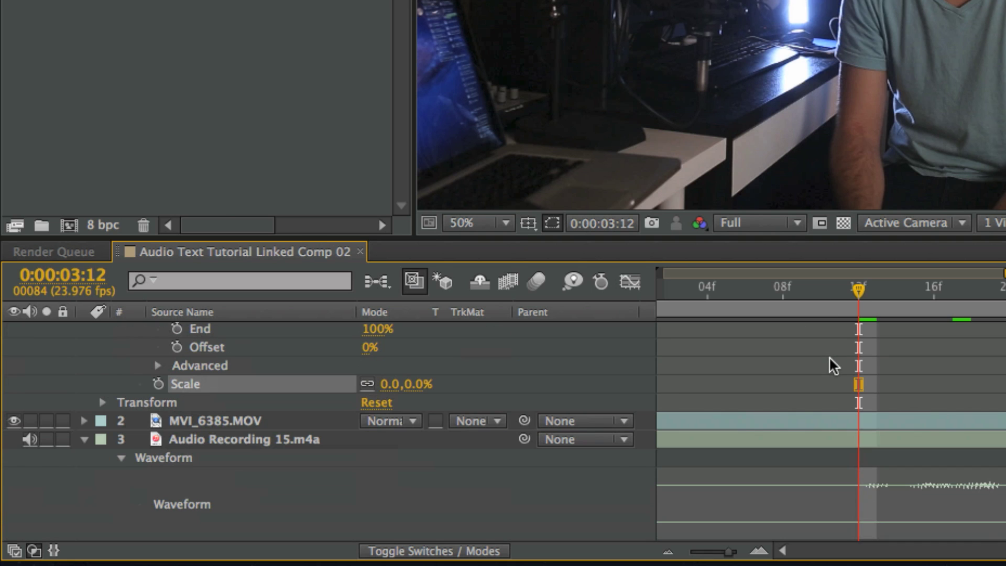
left_click_drag(772, 282, 859, 327)
key("[")
key("[")
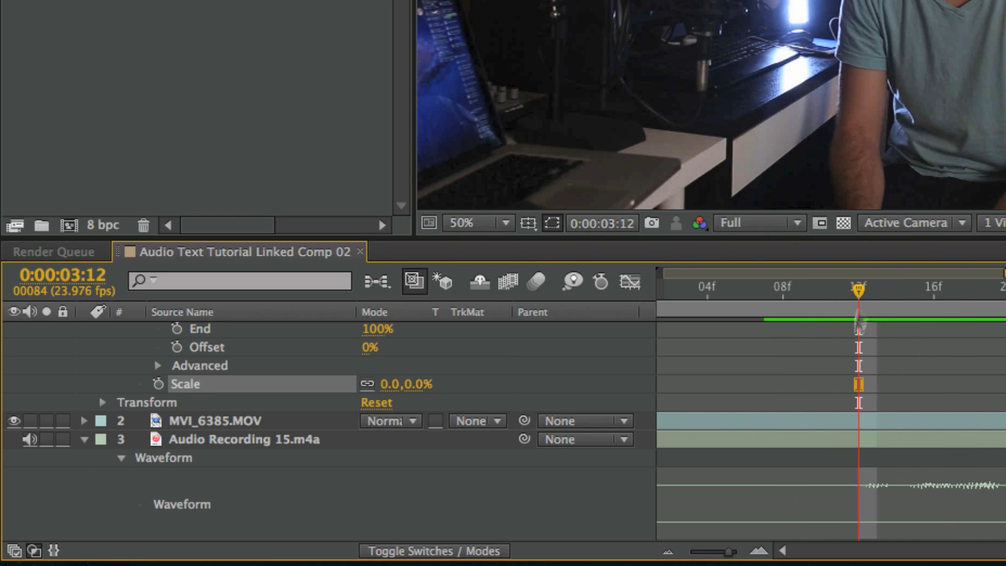
scroll(108, 370, "up", 3)
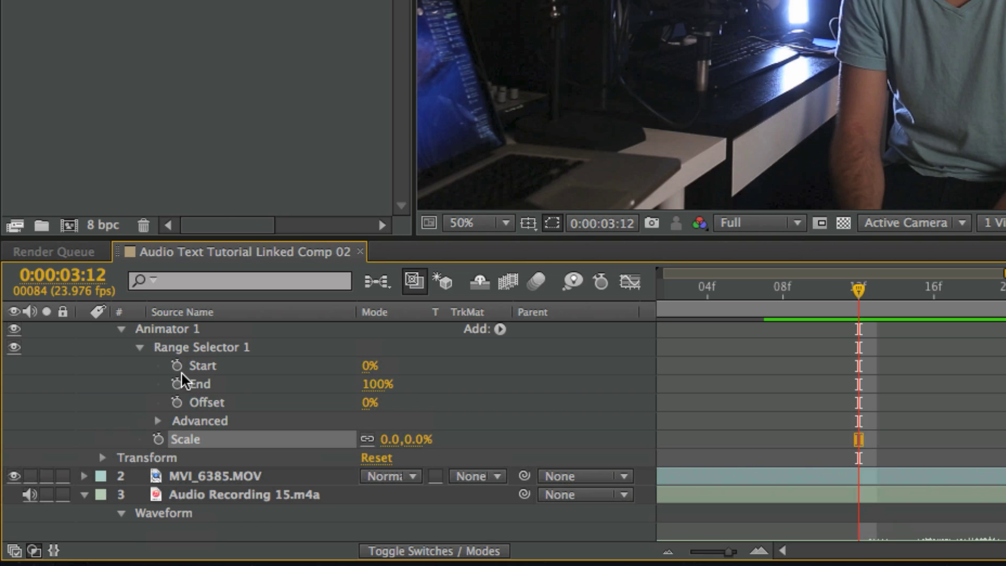
left_click(176, 366)
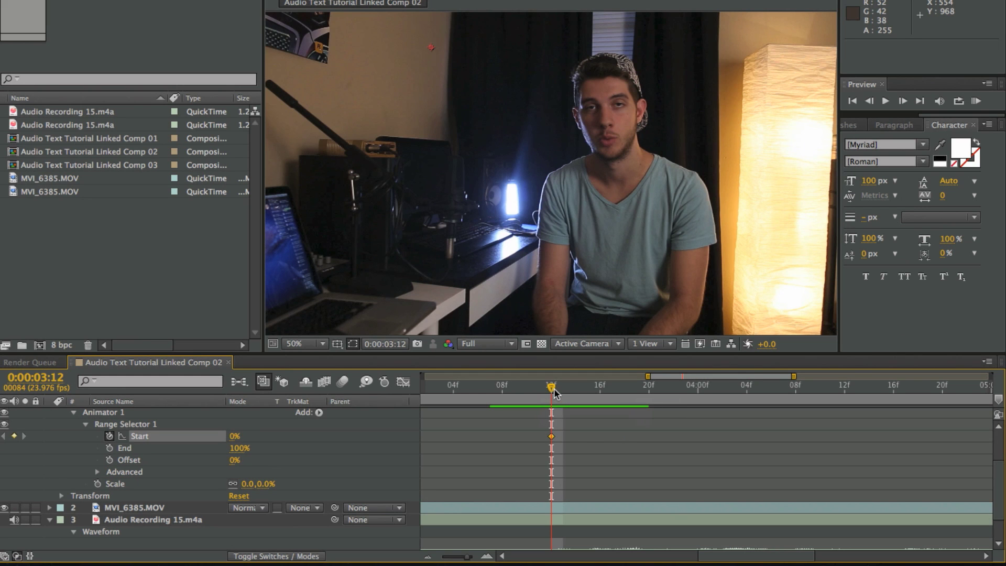
Keyframe Start to about 18% when 'So' is spoken and 100% when the phrase ends.
left_click_drag(554, 389, 587, 395)
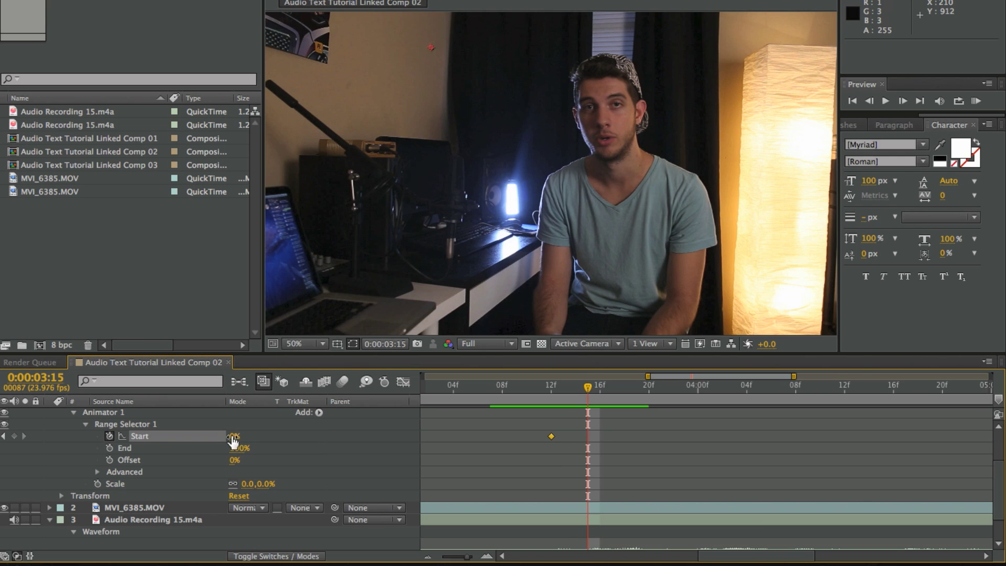
left_click_drag(235, 436, 242, 436)
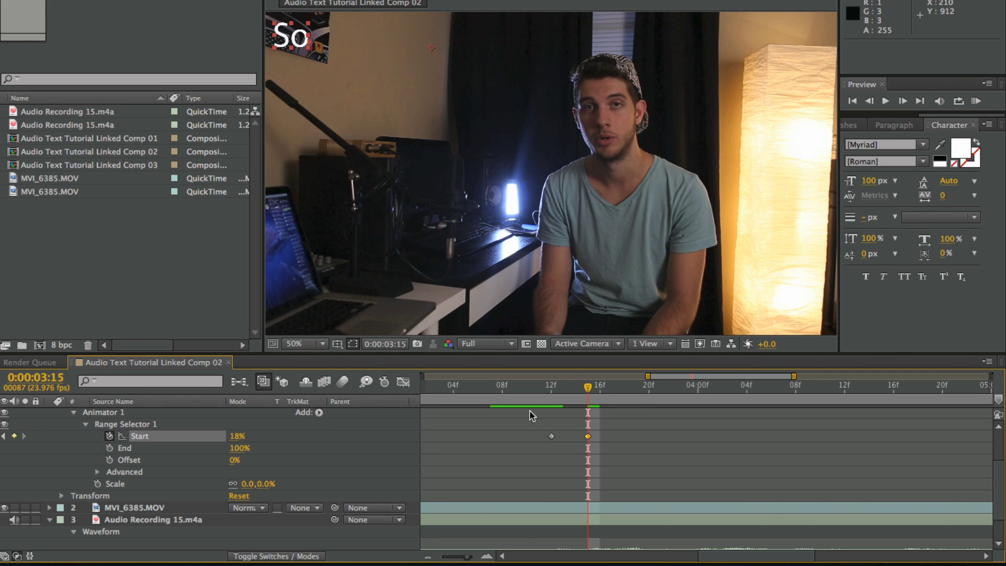
left_click_drag(529, 394, 564, 402)
left_click_drag(588, 437, 576, 437)
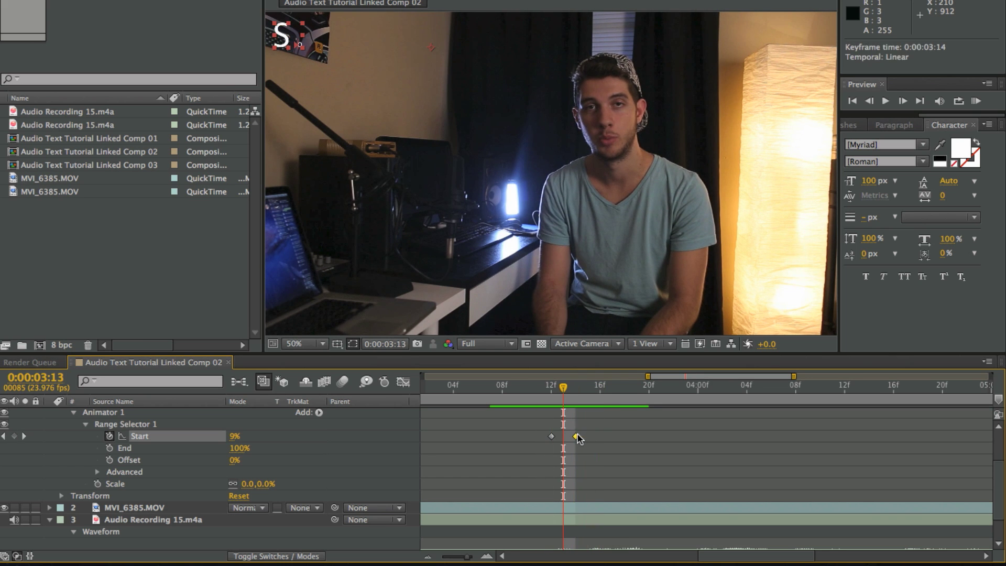
left_click(576, 396)
left_click_drag(580, 400, 648, 399)
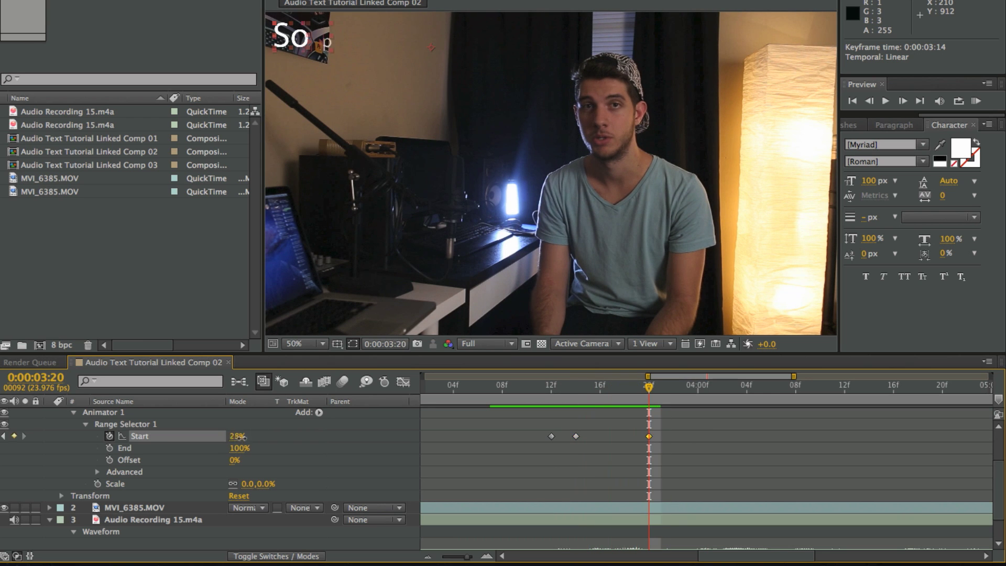
left_click_drag(241, 437, 323, 438)
Preview the caption timing, then shift all three Start keyframes one frame earlier.
left_click(511, 391)
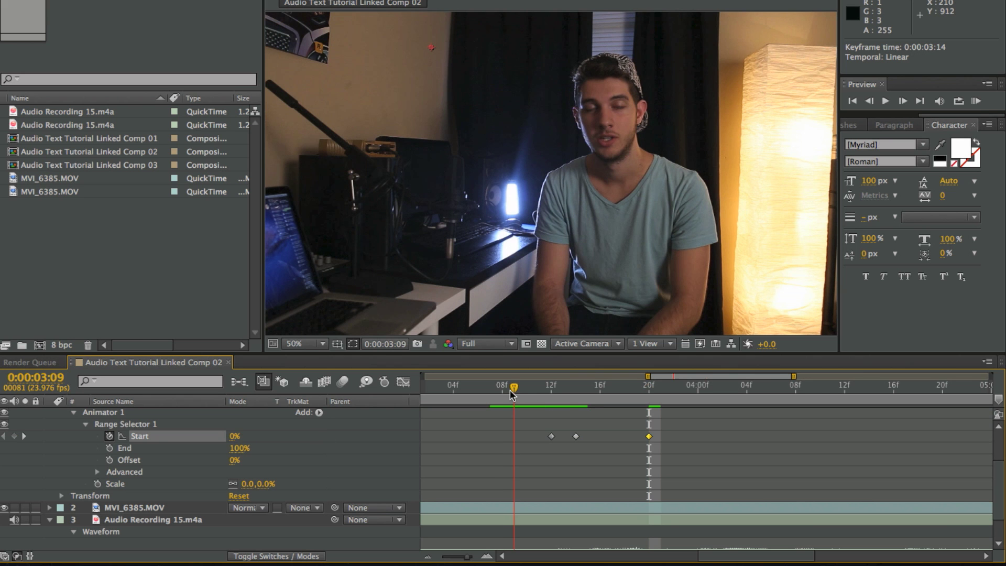
left_click_drag(500, 393, 490, 392)
left_click(976, 101)
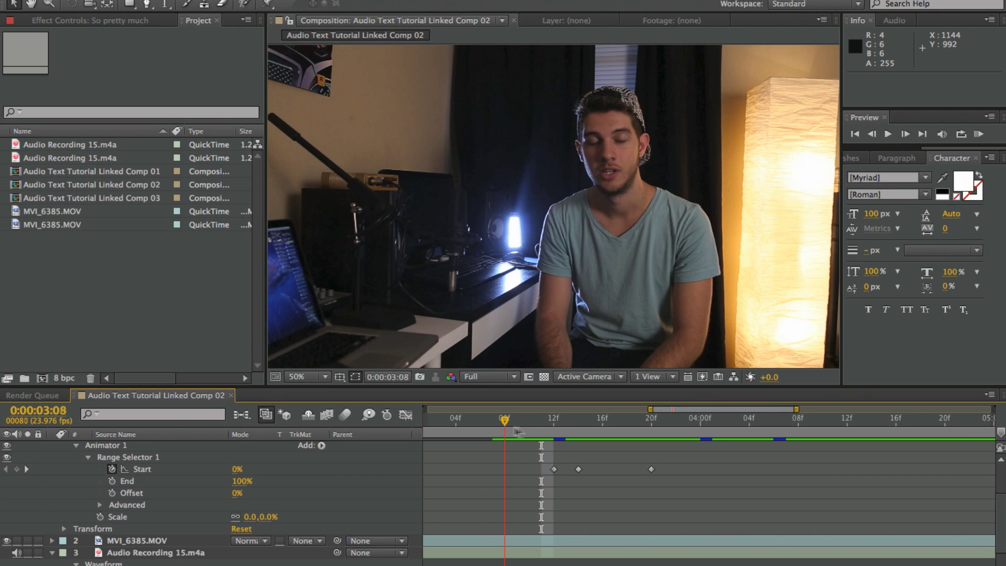
left_click(516, 431)
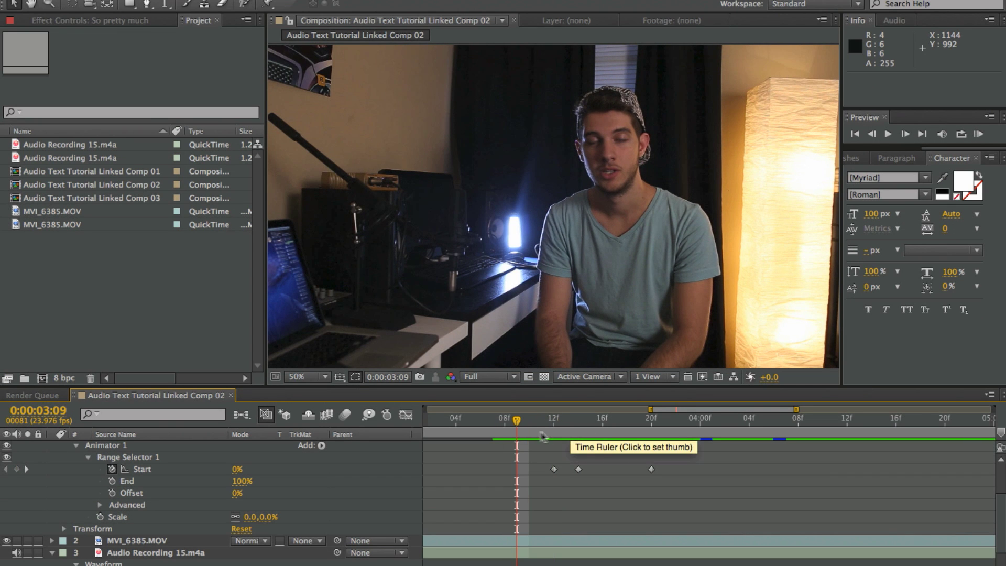
left_click_drag(520, 419, 559, 430)
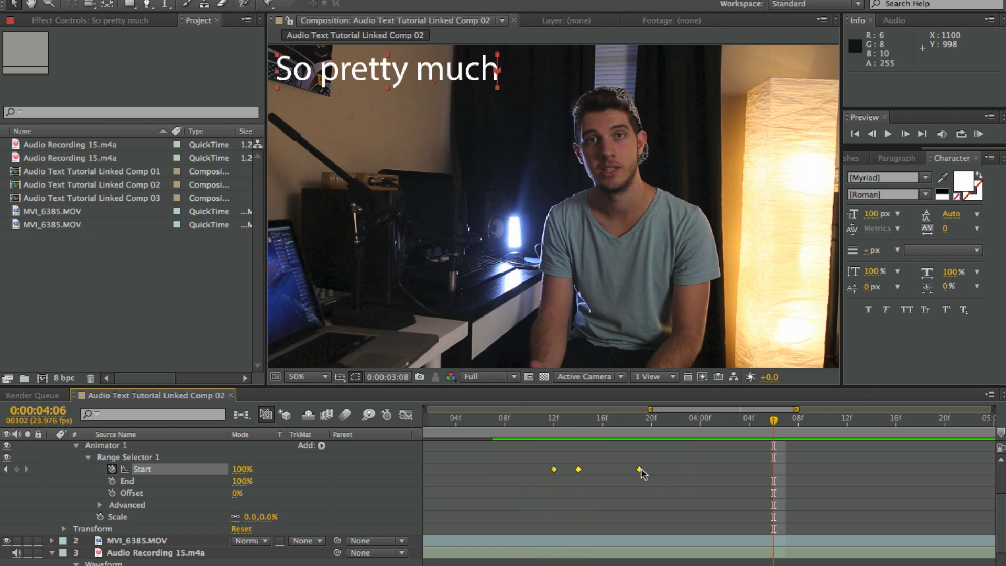
left_click_drag(642, 472, 630, 472)
left_click(502, 422)
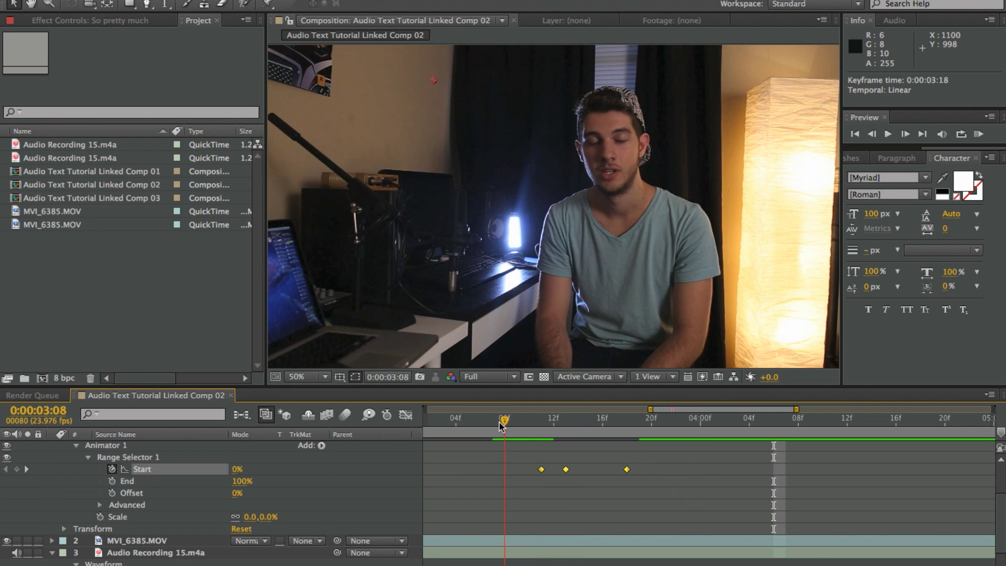
left_click_drag(502, 425, 493, 422)
left_click(978, 134)
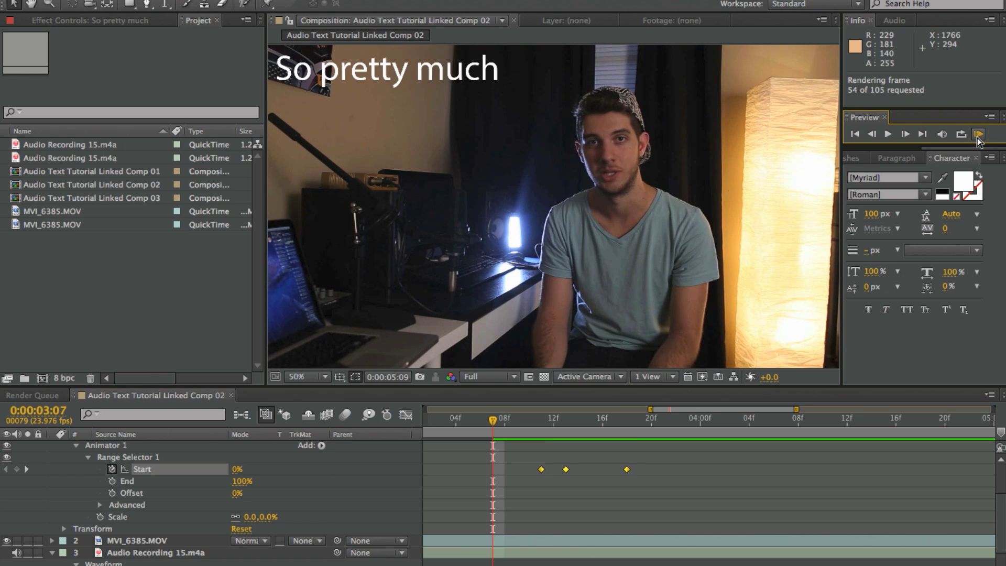
Stop playback and scrub through the phrase to review the retimed reveal.
key("space")
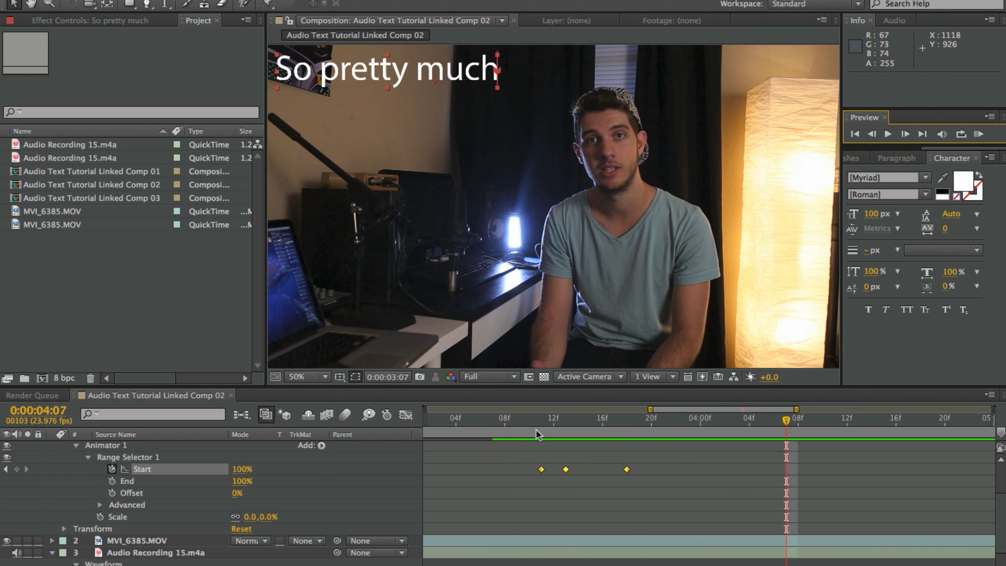
left_click_drag(536, 434, 632, 431)
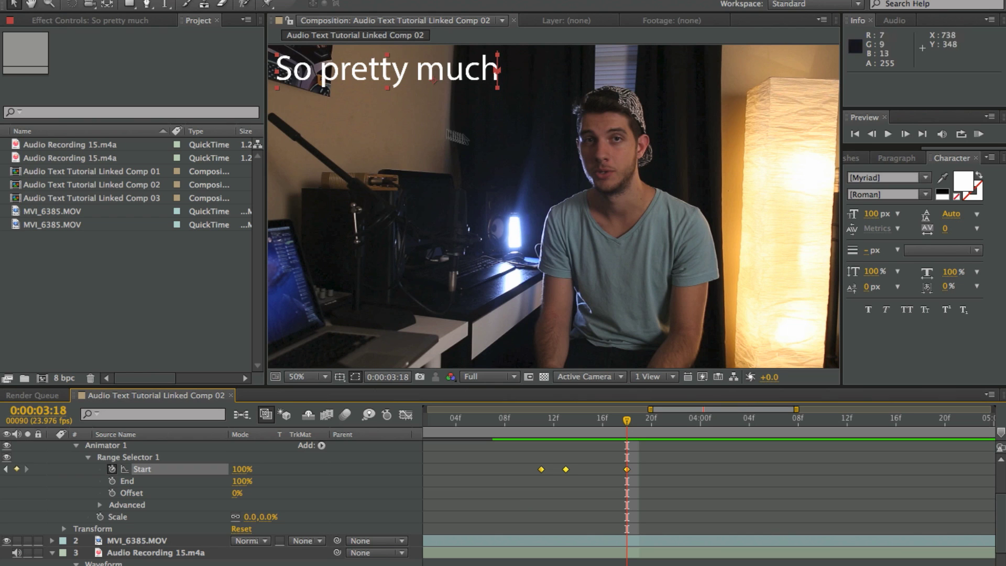
scroll(588, 519, "down", 3)
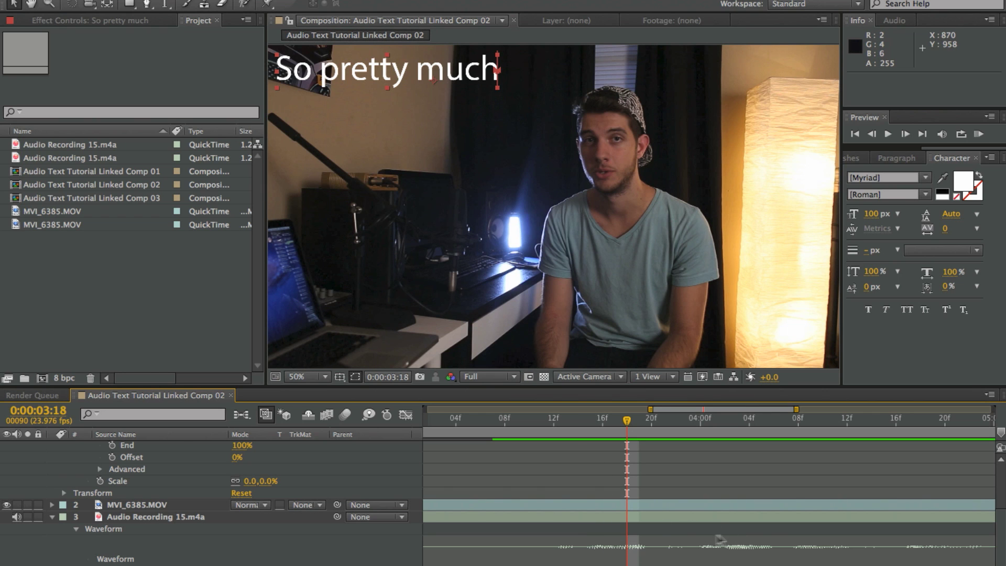
scroll(652, 500, "up", 5)
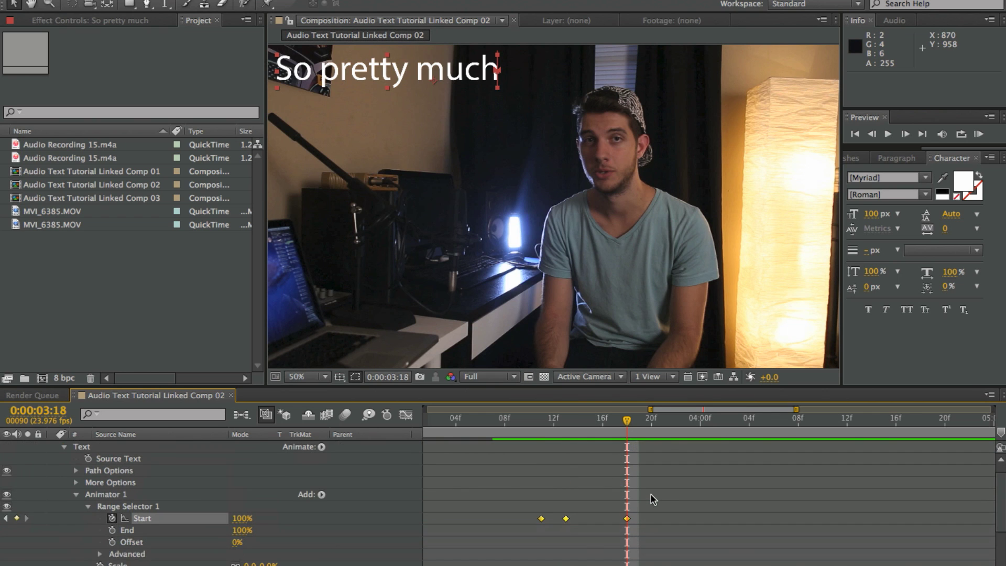
scroll(672, 485, "down", 3)
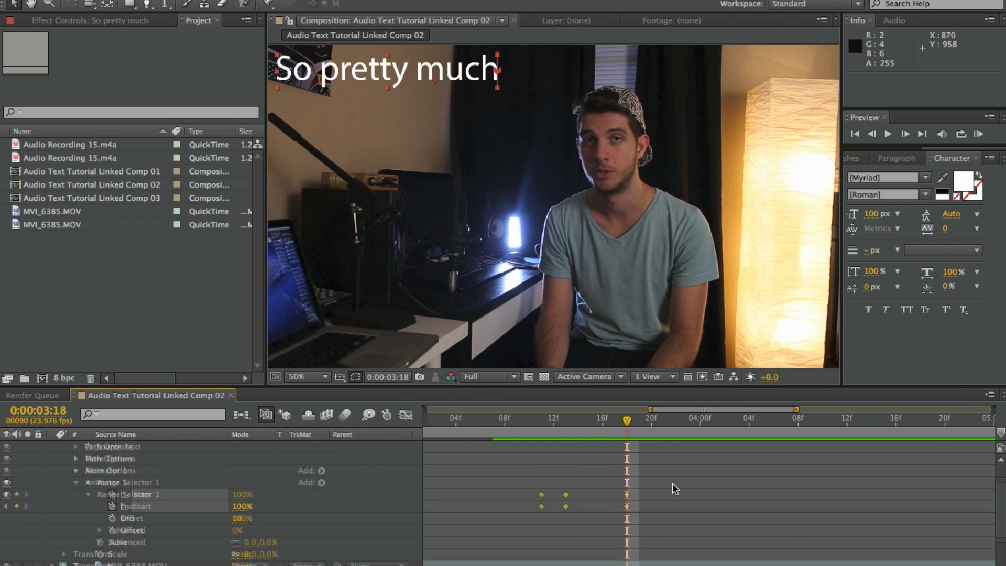
Set the range selector's Advanced Based On option to Words and recheck the reveal.
scroll(673, 486, "up", 2)
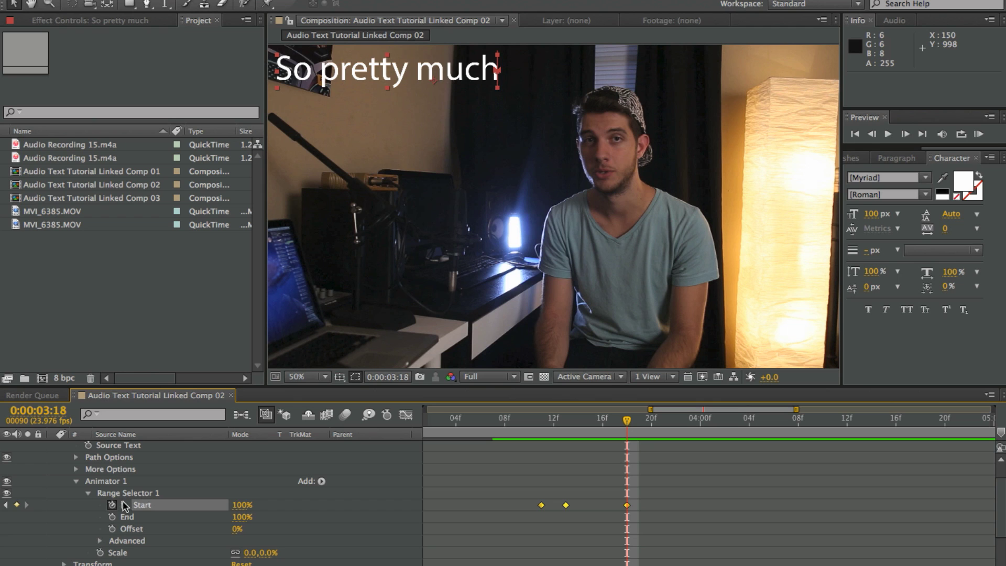
left_click(100, 540)
scroll(224, 522, "down", 4)
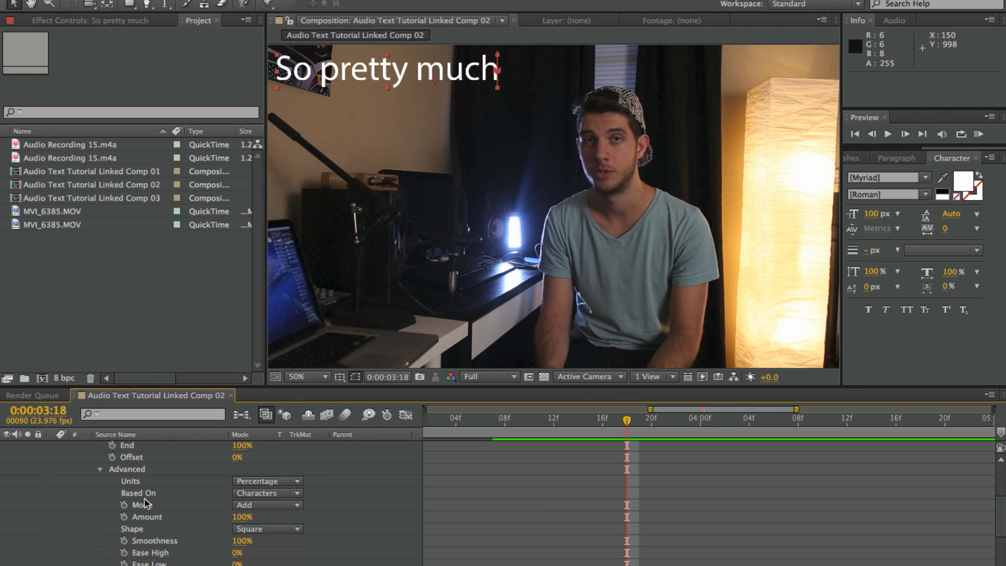
left_click(246, 495)
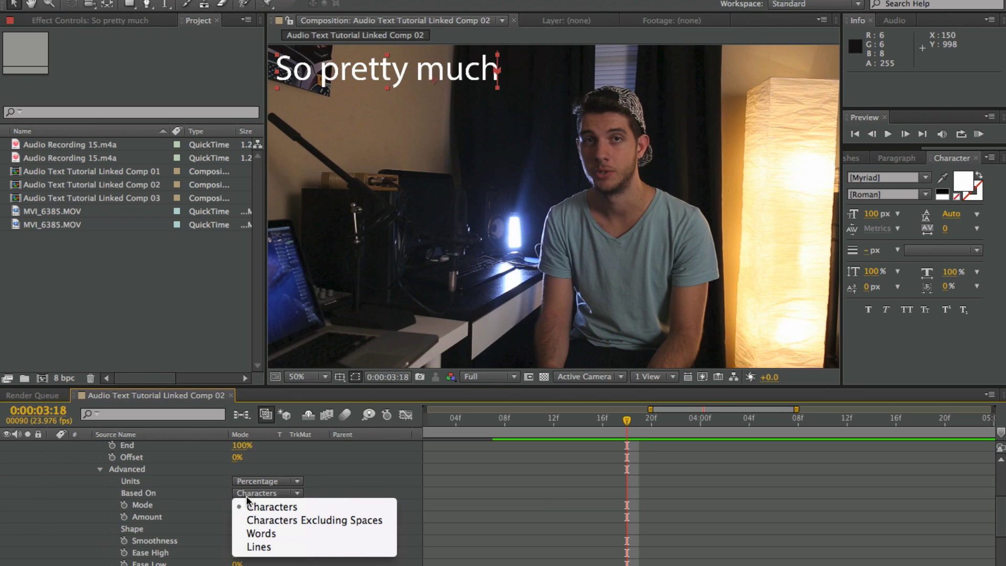
left_click(265, 535)
key("Page_Up")
key("Page_Up")
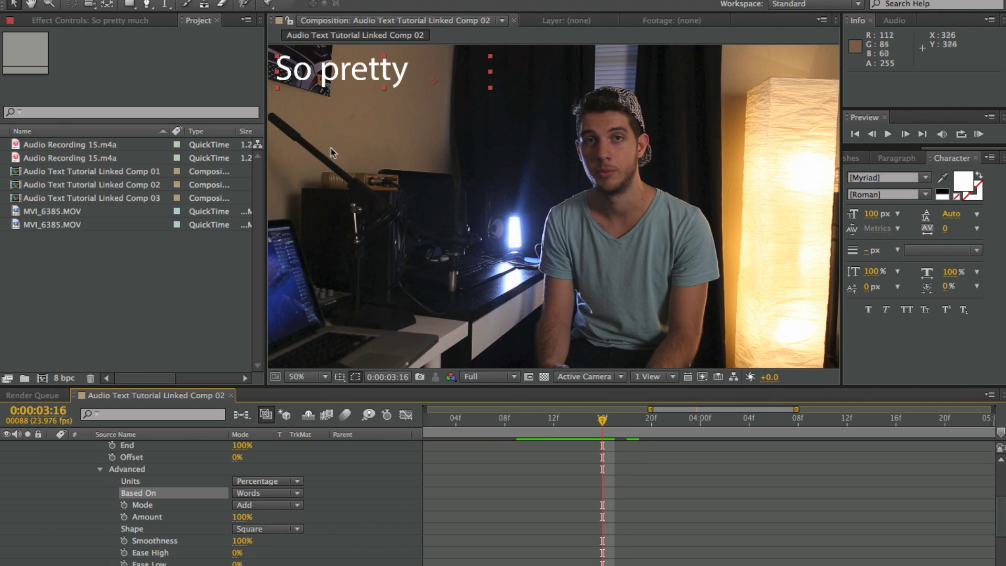
left_click_drag(524, 424, 601, 445)
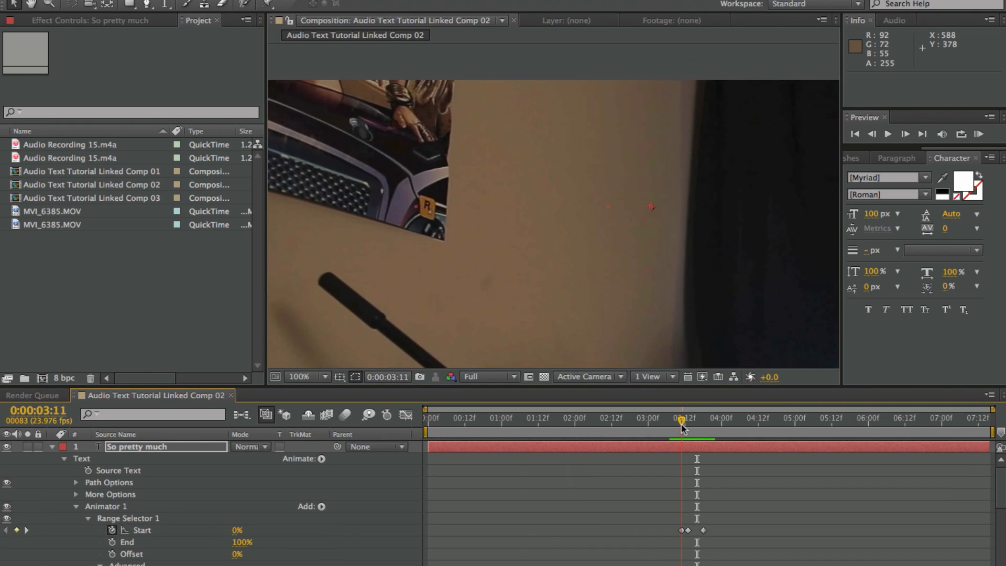
left_click_drag(683, 427, 694, 425)
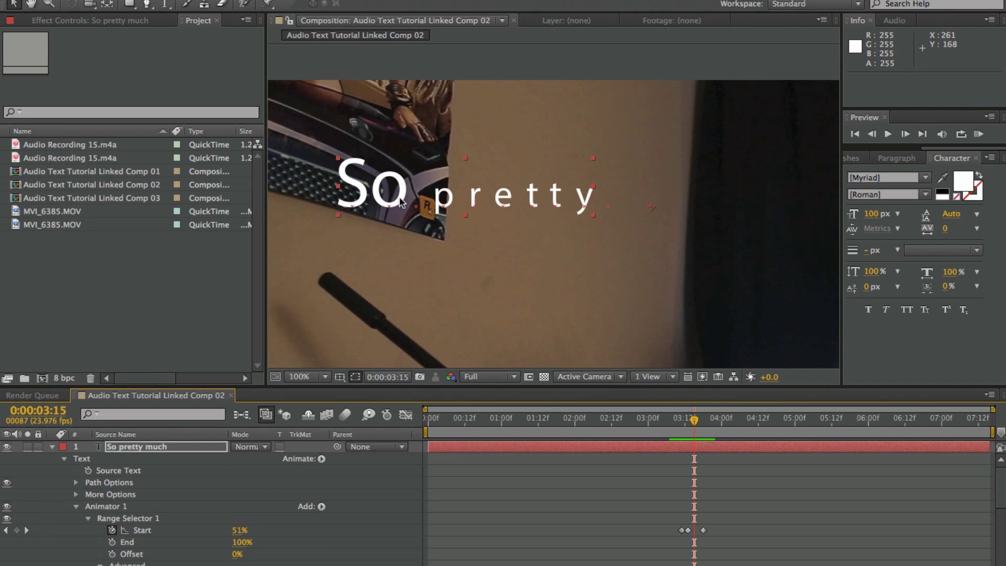
left_click_drag(679, 429, 701, 431)
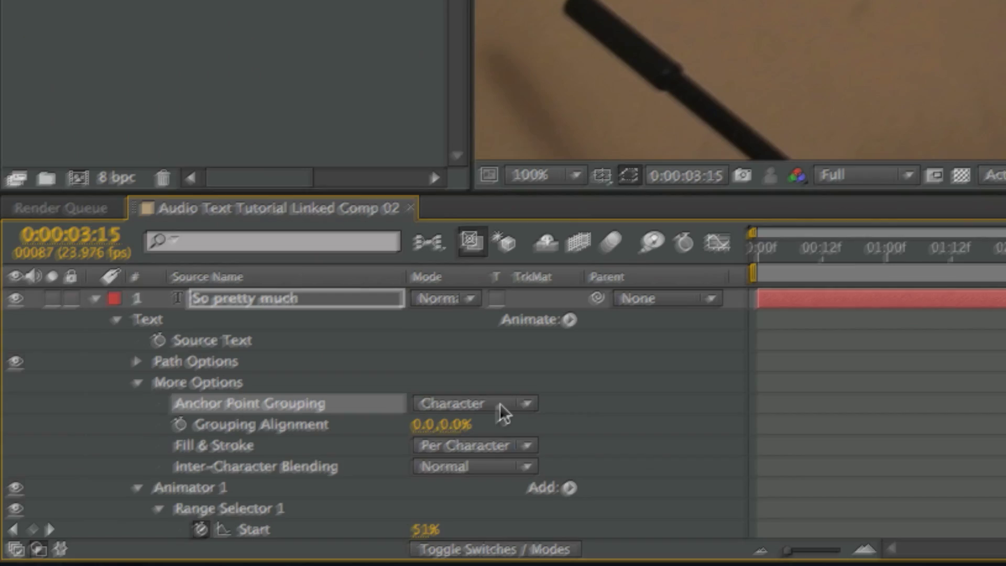
Set anchor point grouping to Word and step frames to confirm the word-by-word reveal.
left_click(500, 403)
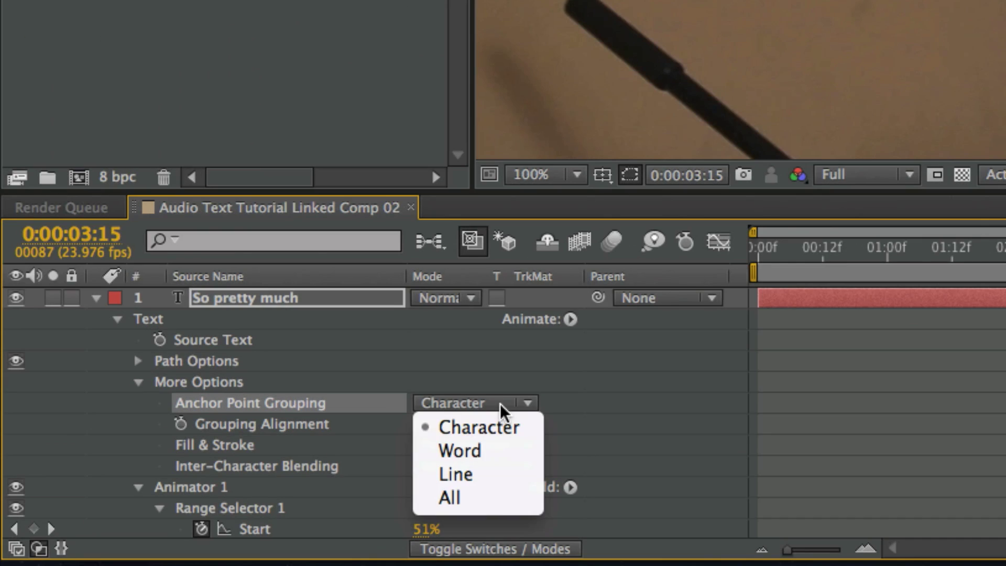
left_click(493, 445)
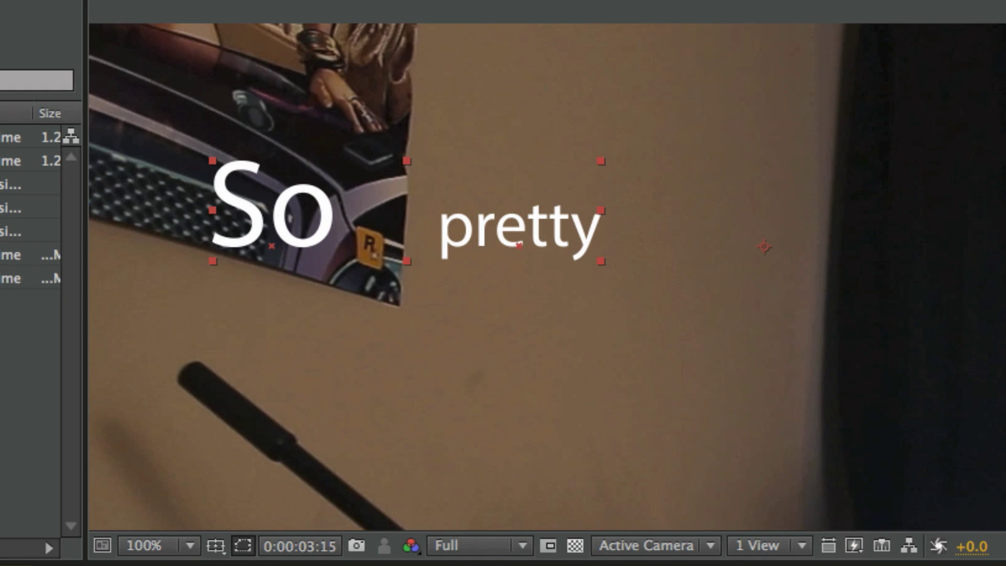
key("Page_Up")
key("Page_Up")
key("Page_Up")
key("Page_Down")
key("Page_Down")
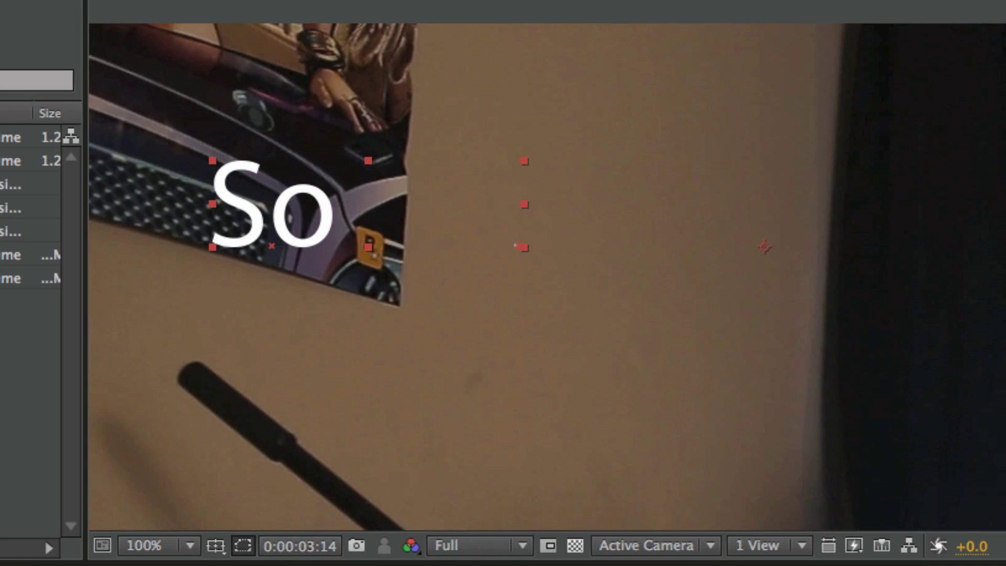
key("Page_Up")
key("Page_Up")
key("Page_Down")
key("Page_Down")
key("Page_Down")
key("Page_Down")
key("Page_Down")
key("Page_Down")
key("Page_Down")
key("Page_Down")
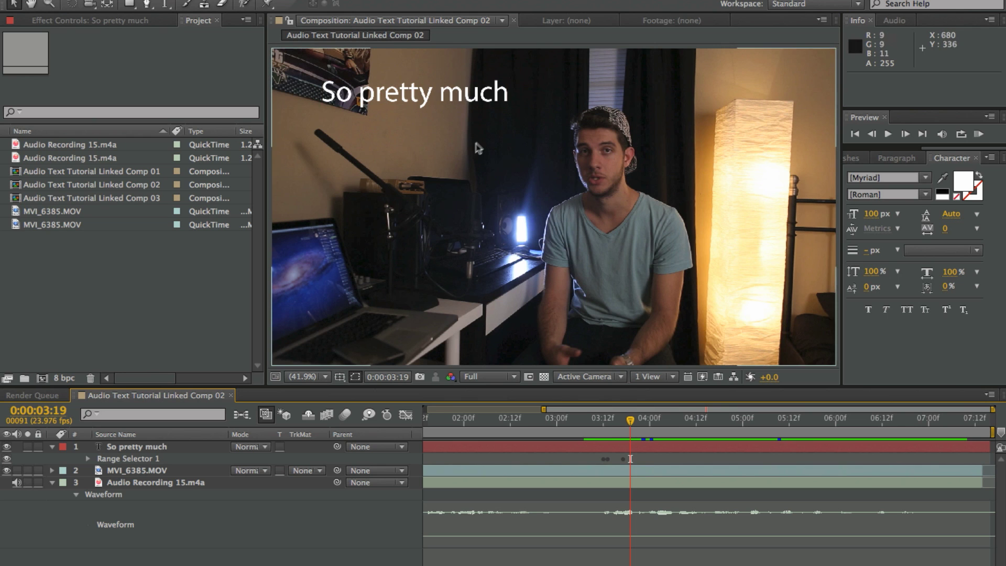
At 0:00:03:21, duplicate the caption, nudge it down, and retype it as 'I'm saying things'.
left_click(637, 437)
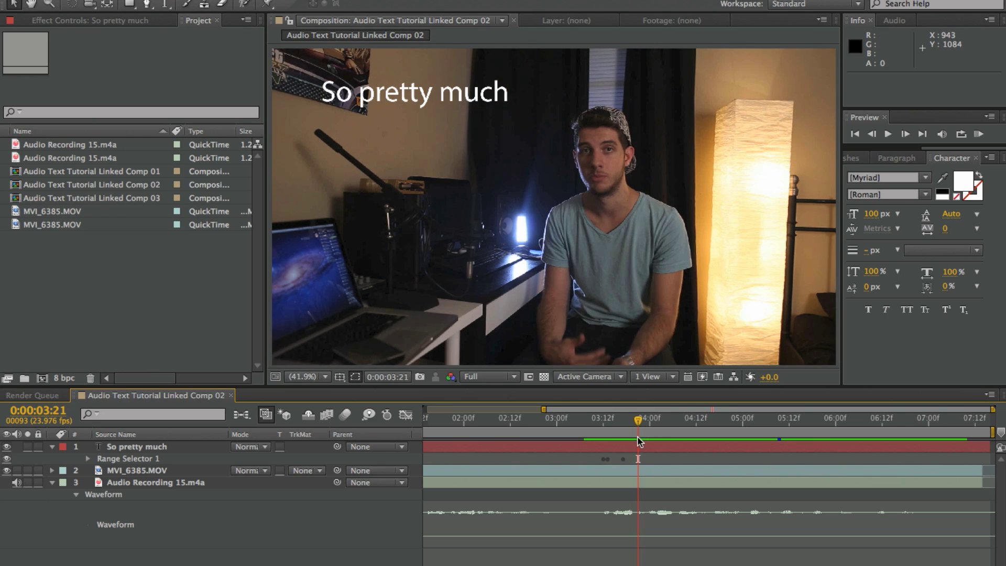
left_click(356, 100)
key("ctrl+d")
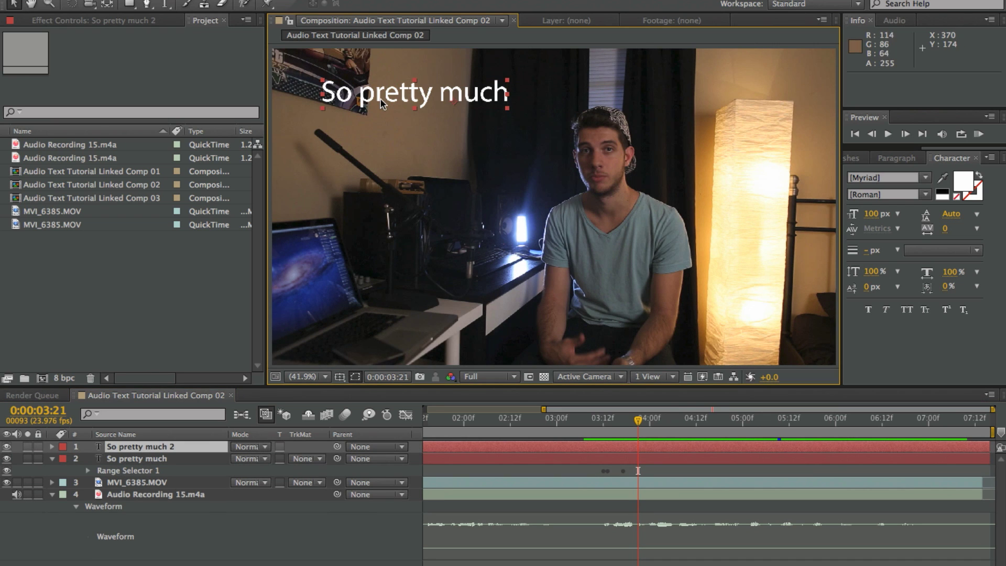
key("shift+Down")
key("shift+Down")
key("shift+Down")
key("shift+Down")
key("shift+Down")
key("shift+Down")
key("shift+Down")
key("shift+Down")
key("shift+Down")
key("shift+Down")
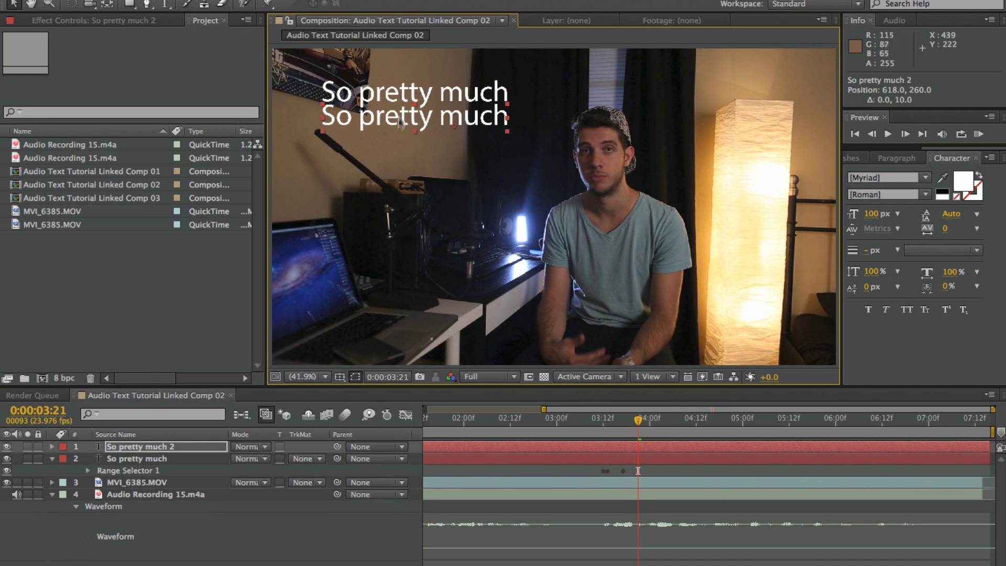
double_click(383, 125)
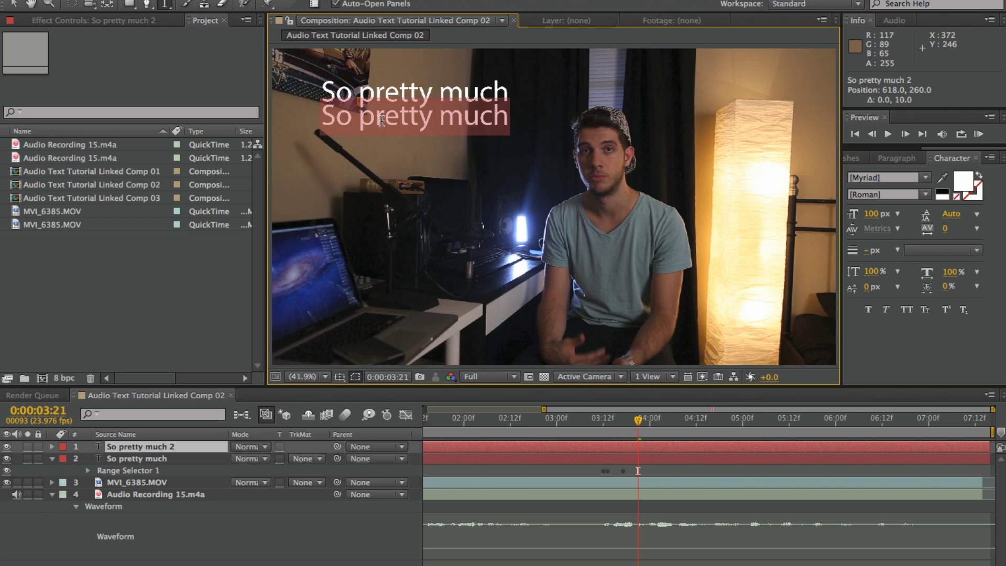
key("BackSpace")
type("I'")
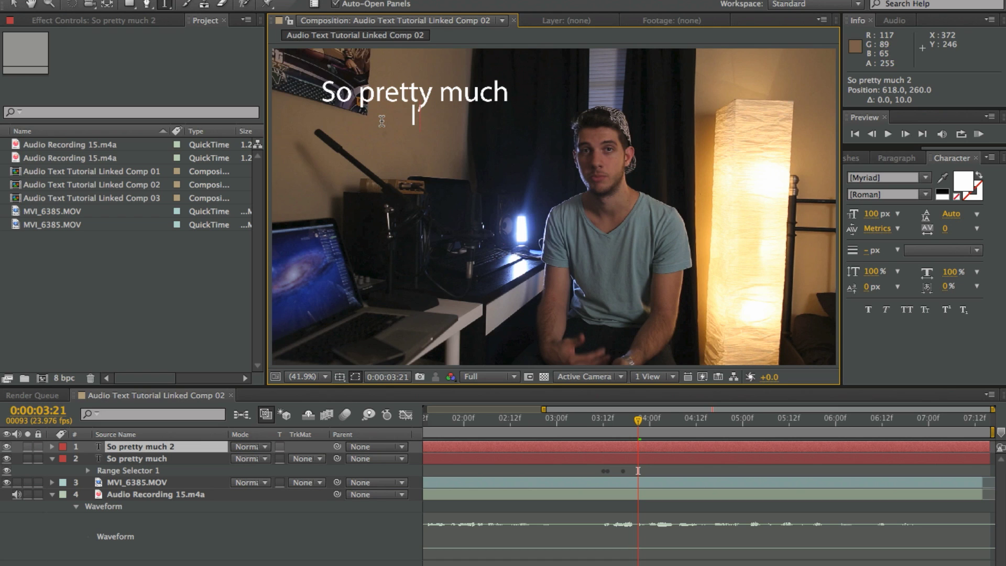
type("m saying")
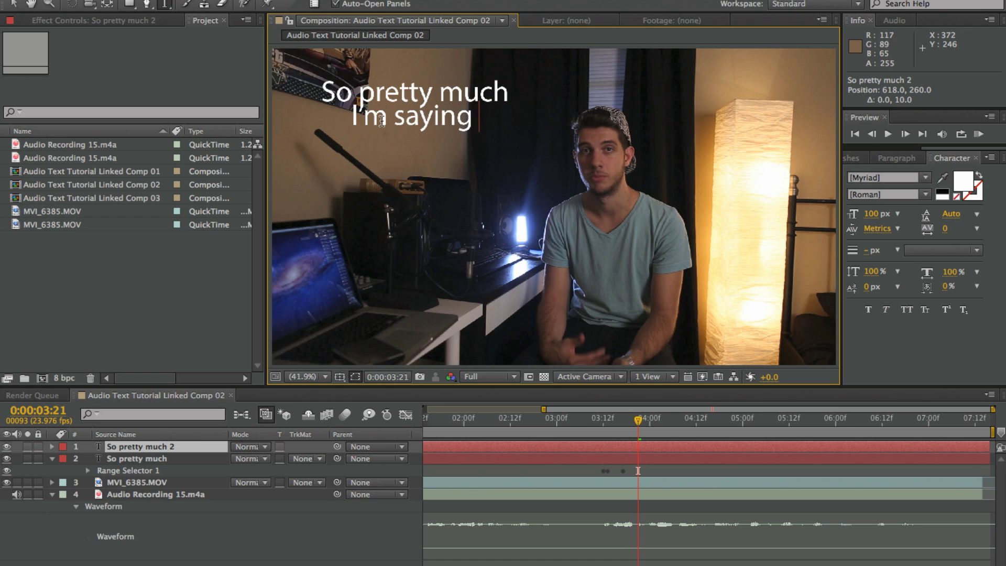
type(" things")
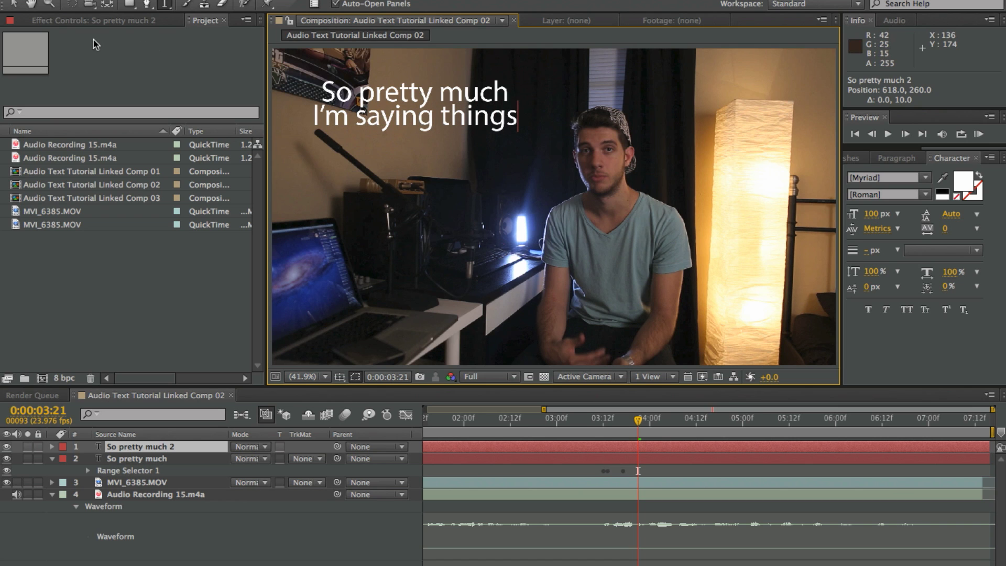
left_click(10, 5)
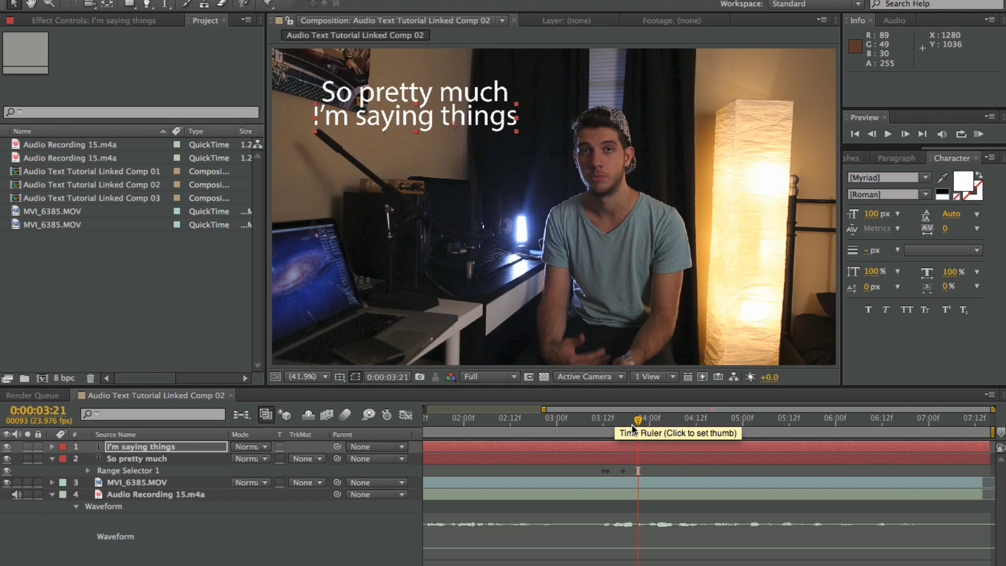
mouse_move(633, 420)
left_mouse_down()
mouse_move(698, 421)
mouse_move(638, 420)
left_mouse_up()
Add an Opacity animator to the 'I'm saying things' layer with Opacity set to 0%.
key("=")
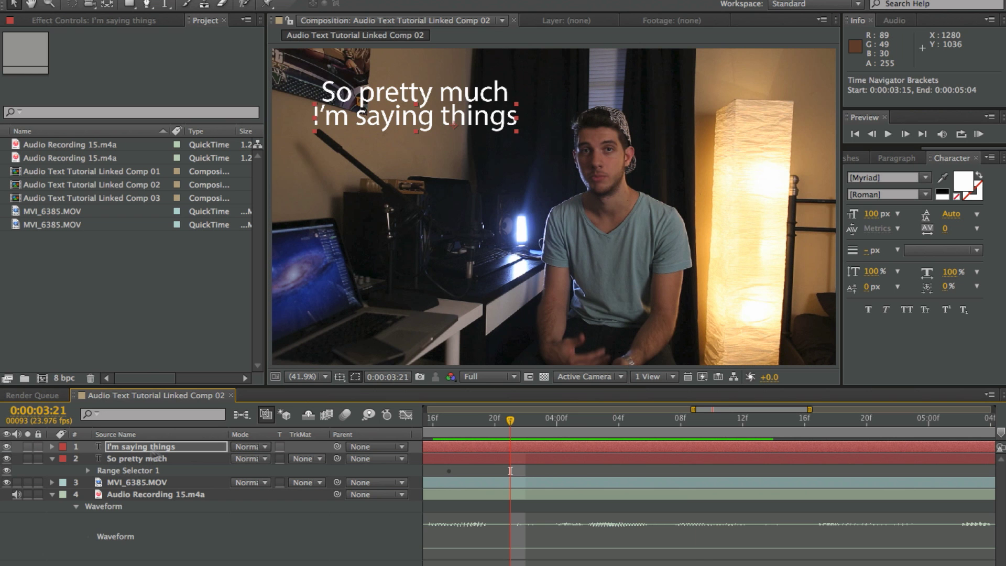
left_click(51, 447)
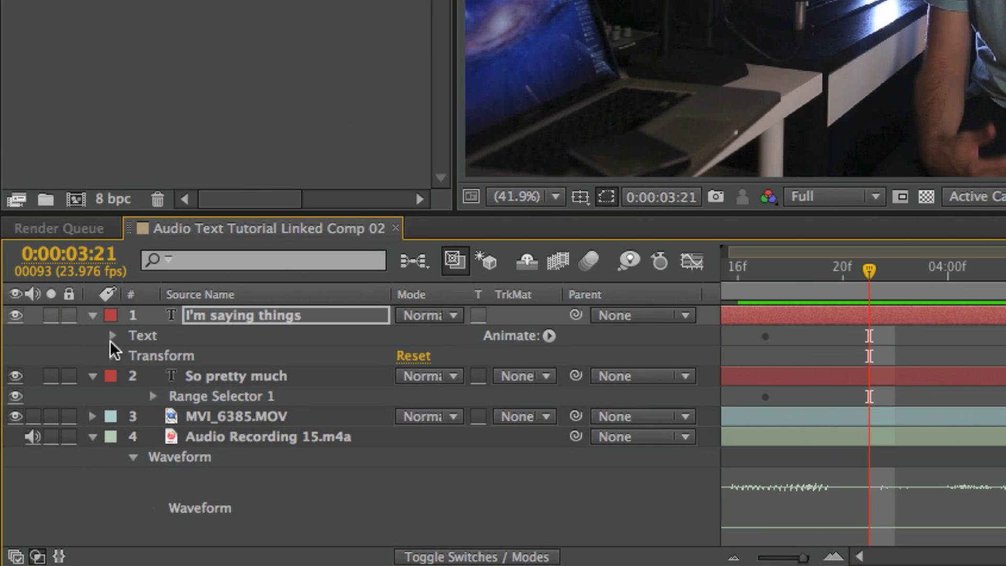
left_click(101, 365)
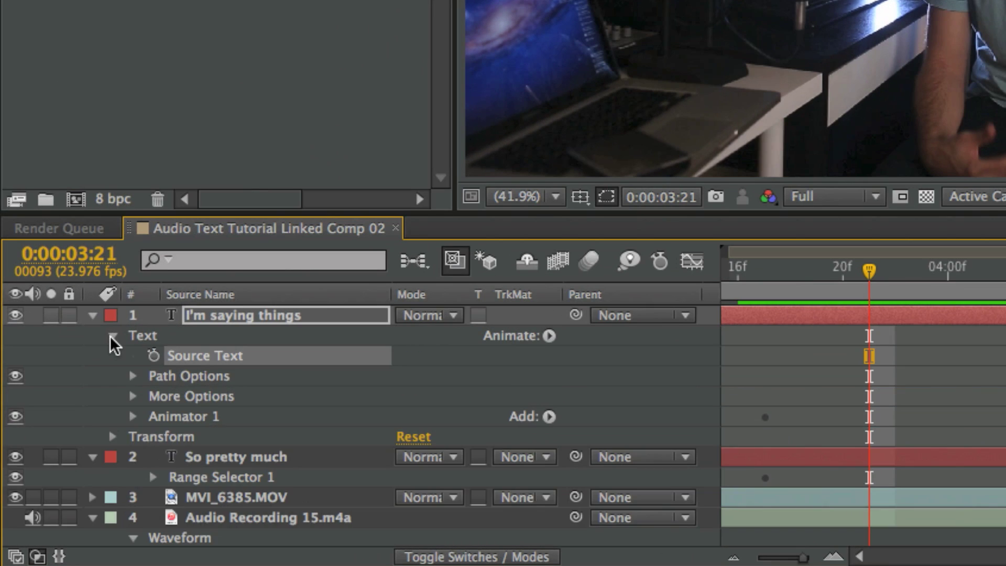
left_click(549, 336)
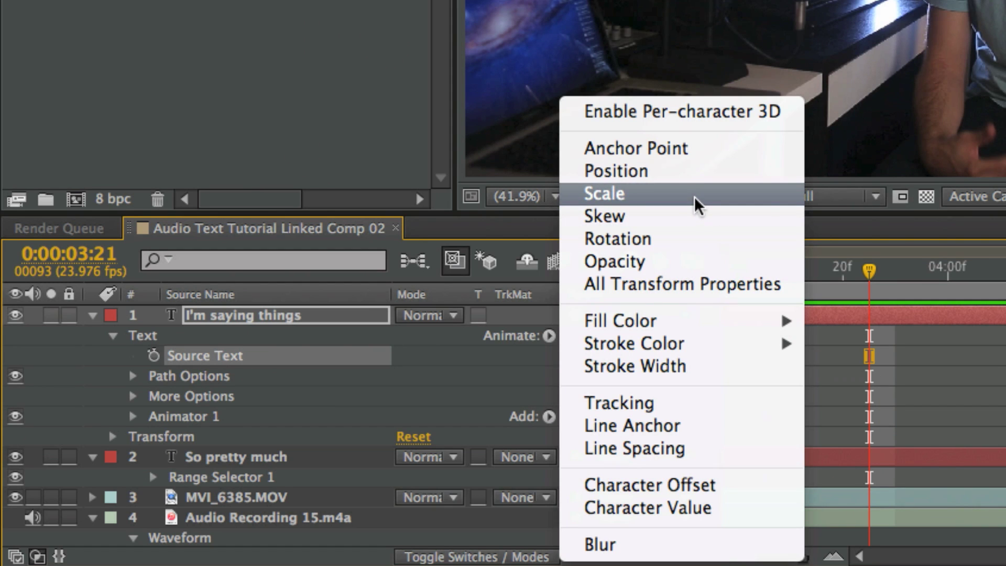
left_click(688, 262)
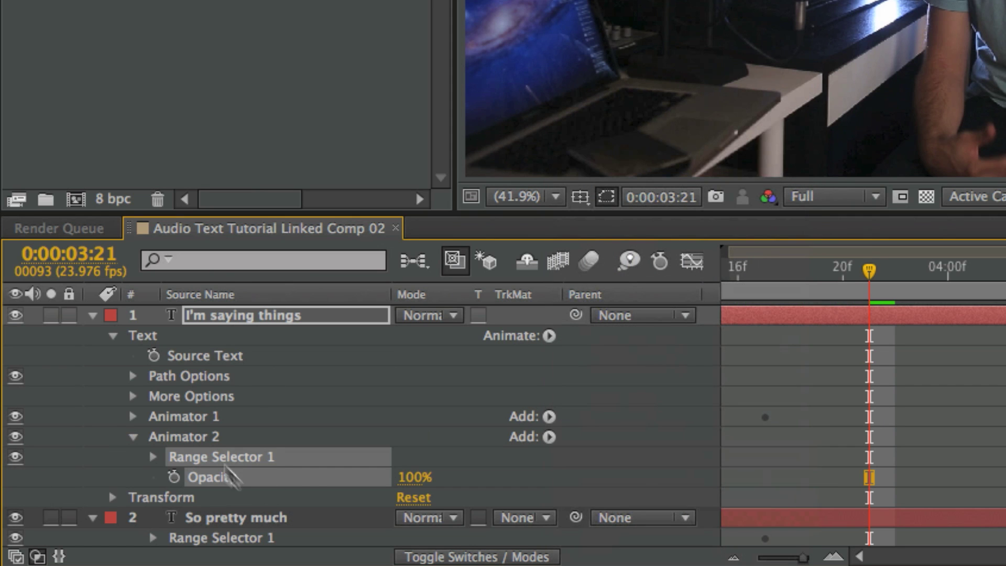
left_click(152, 457)
scroll(493, 480, "down", 4)
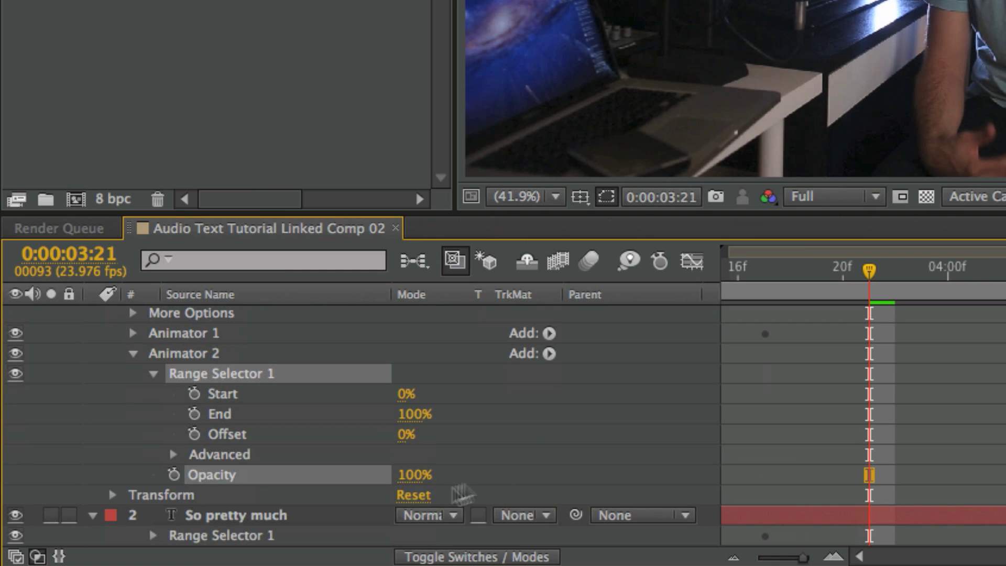
left_click(414, 476)
type("0")
key("Return")
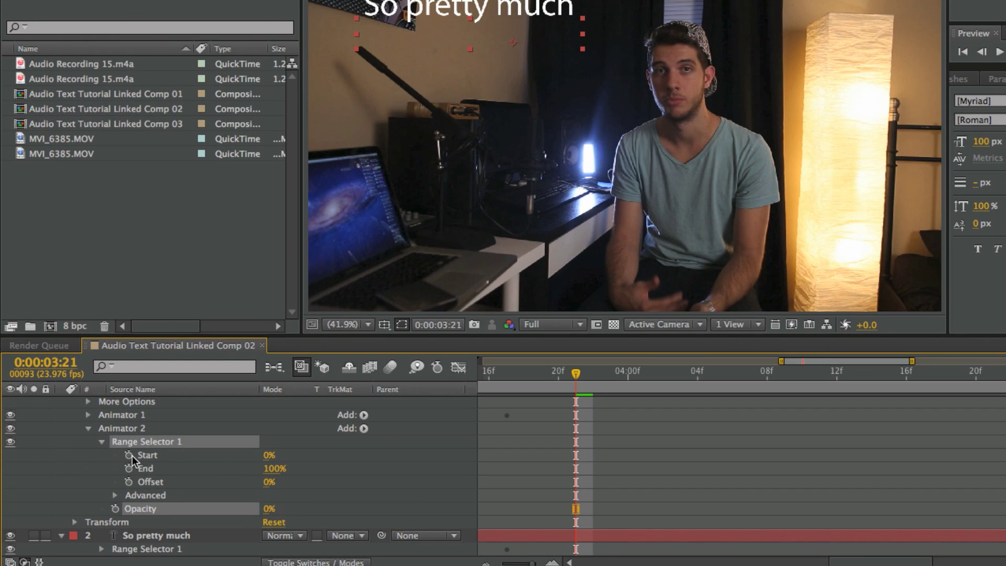
Keyframe Start from 0% at 3:21 to 63% at 4:06 and 100% at 4:13, then preview.
left_click(129, 455)
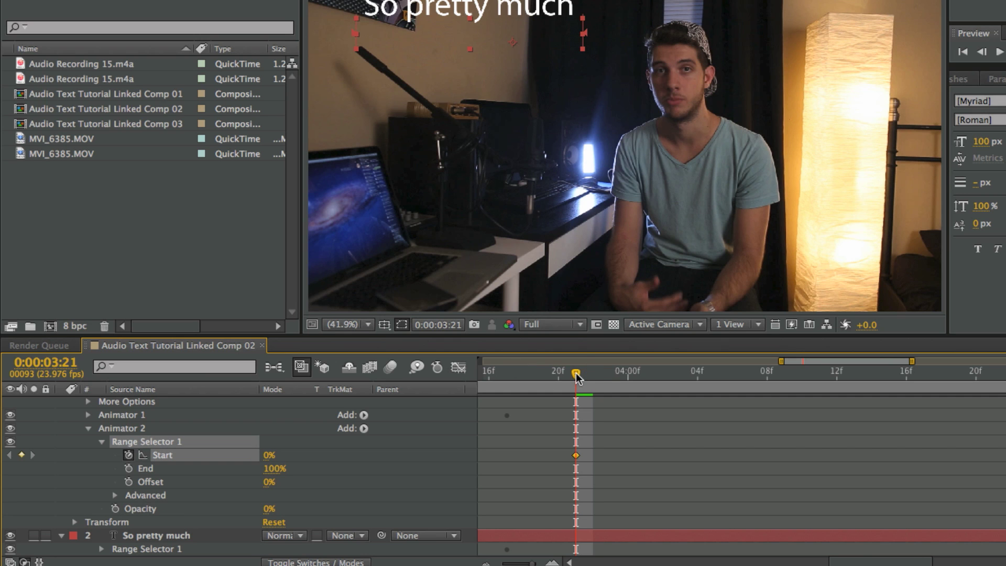
left_click_drag(577, 373, 732, 385)
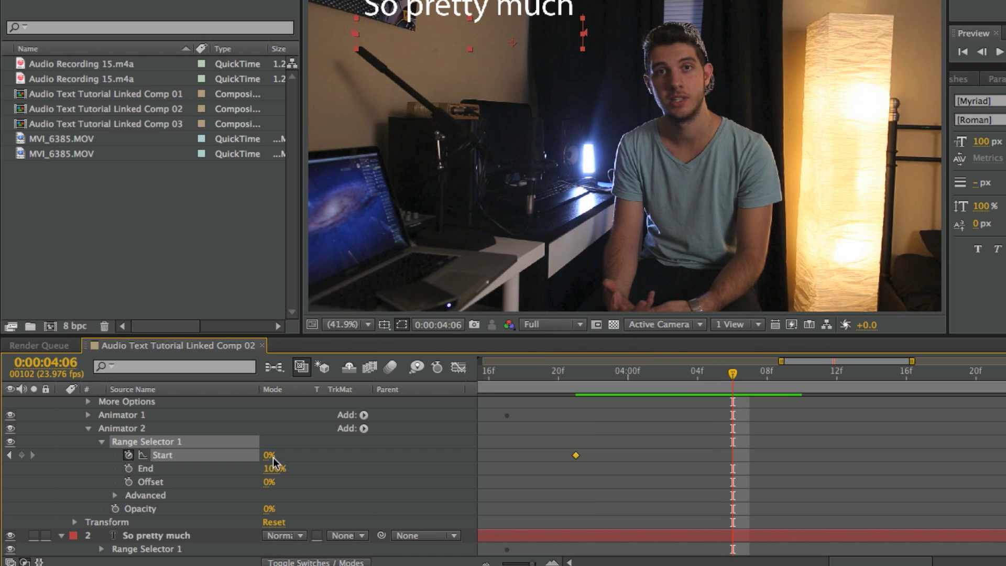
left_click_drag(270, 455, 305, 451)
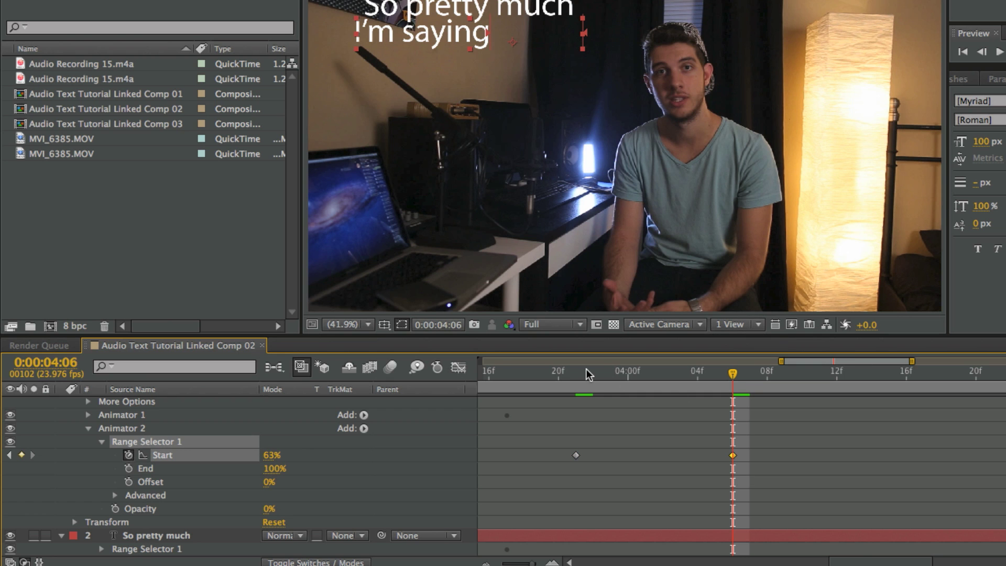
left_click_drag(586, 369, 851, 405)
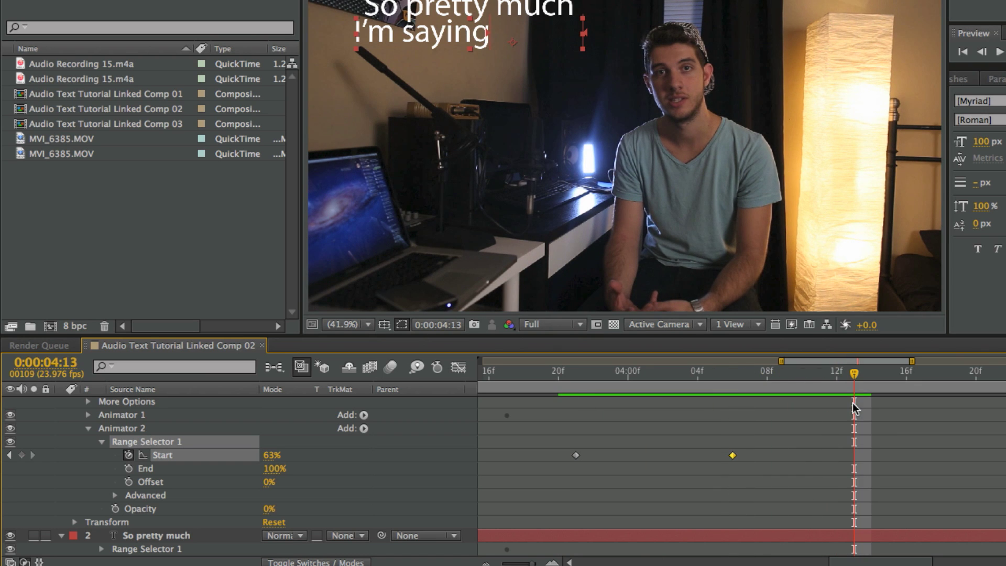
left_click_drag(289, 450, 314, 445)
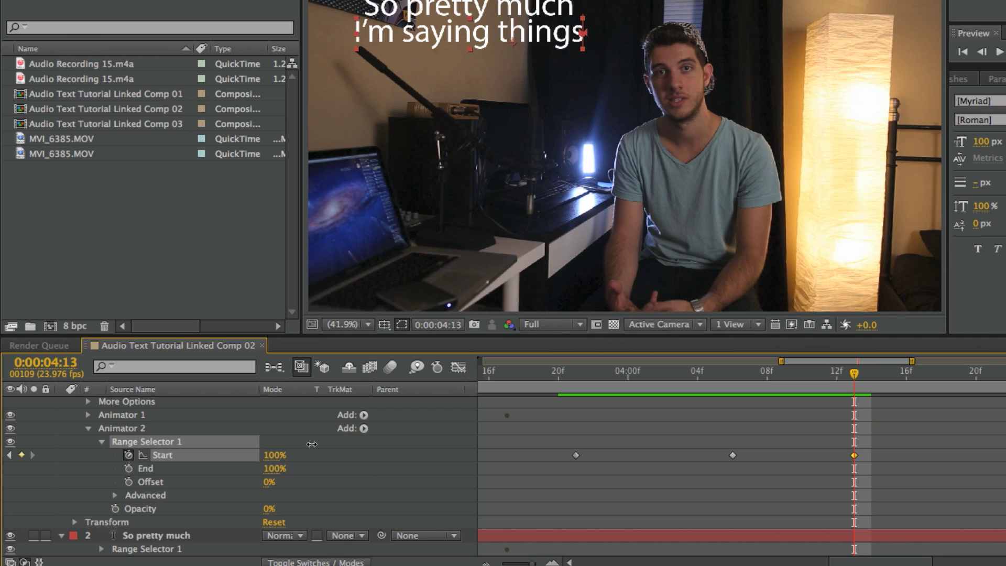
left_click_drag(519, 564, 482, 564)
left_click_drag(800, 370, 769, 373)
left_click(1005, 52)
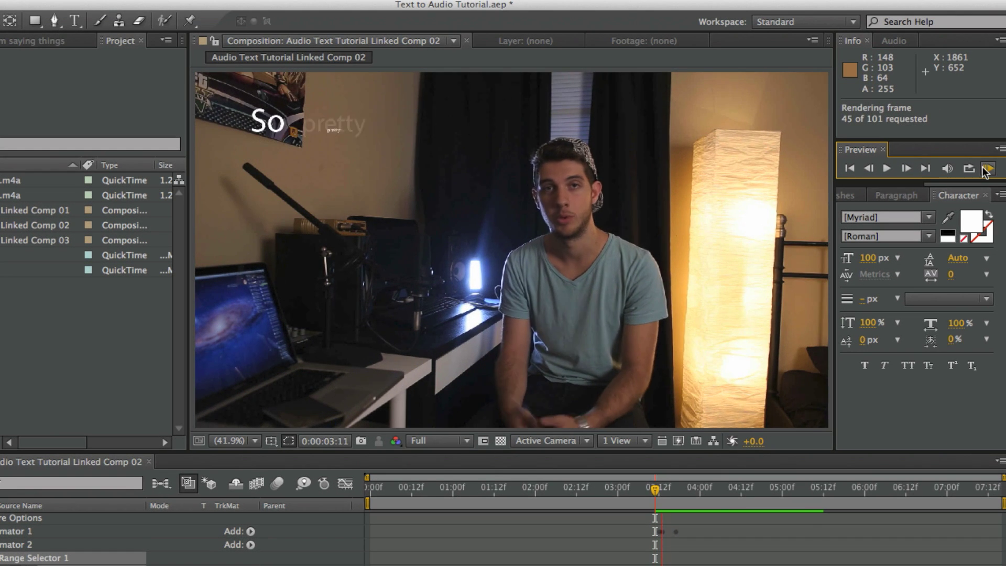
Play back the cached preview and stop near 0:00:04:17 to confirm both caption lines appear.
key("space")
key("space")
left_click(986, 172)
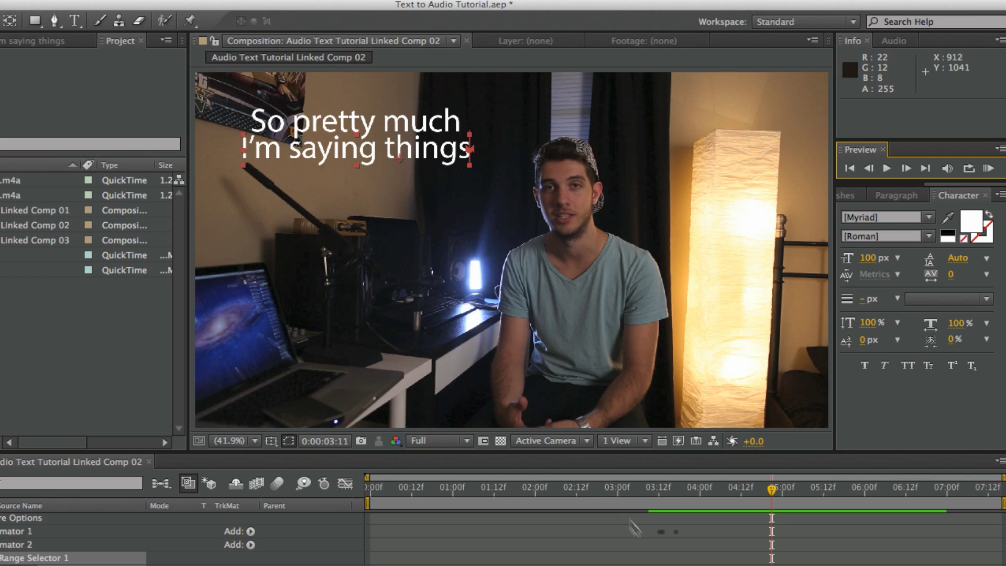
scroll(646, 561, "down", 1)
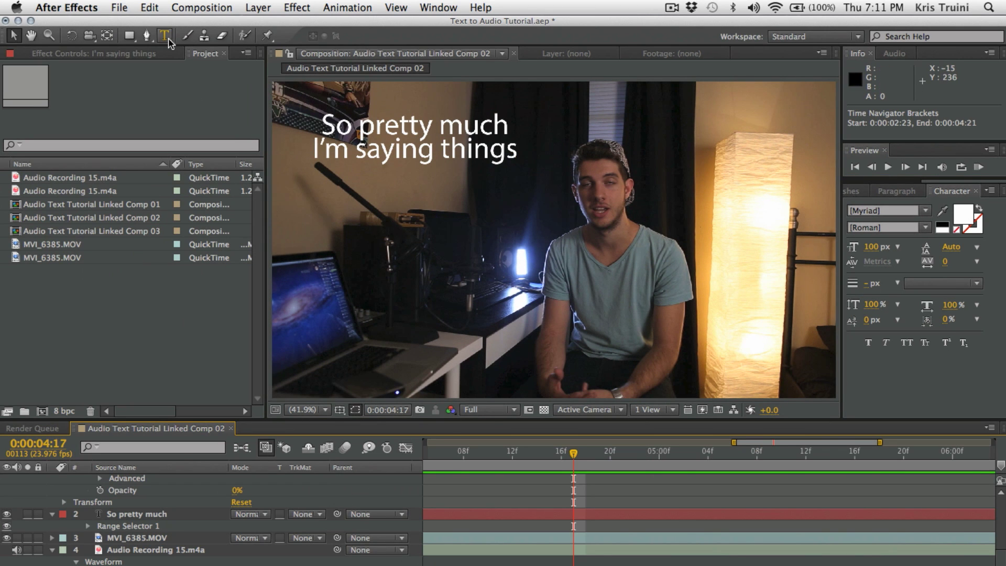
Create an 'And' text layer at 100 px with a white fill.
left_click(167, 39)
left_click(387, 250)
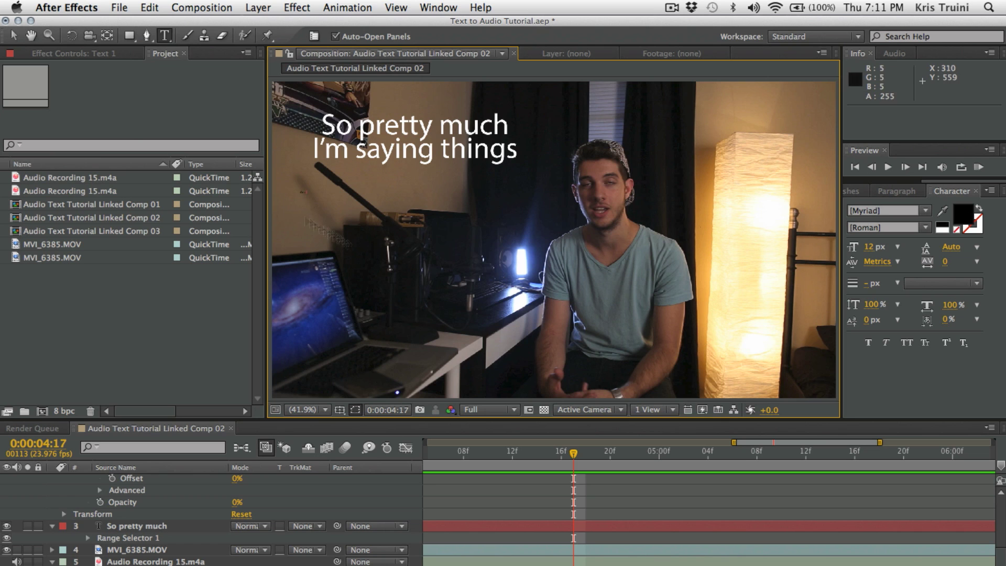
left_click(14, 36)
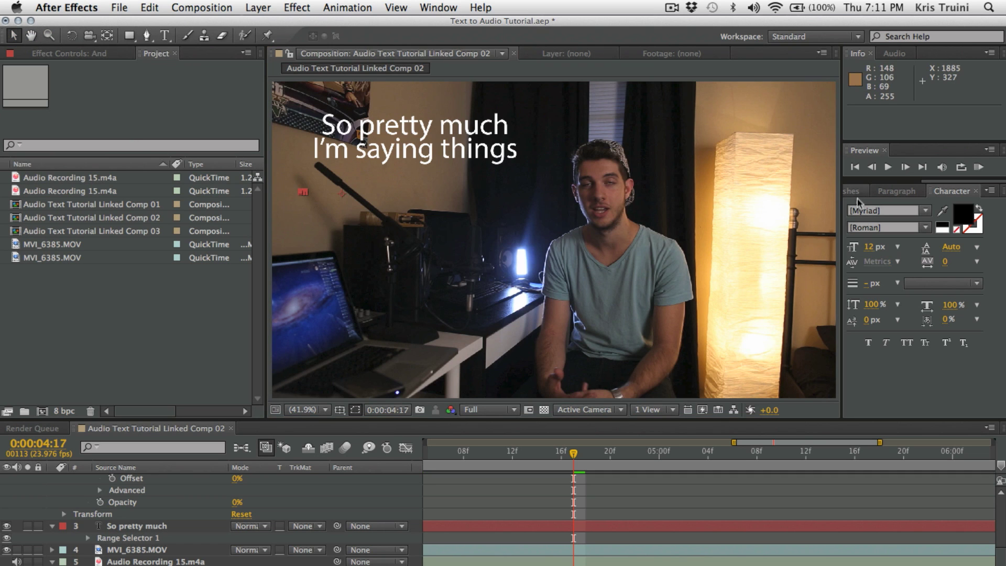
left_click(868, 248)
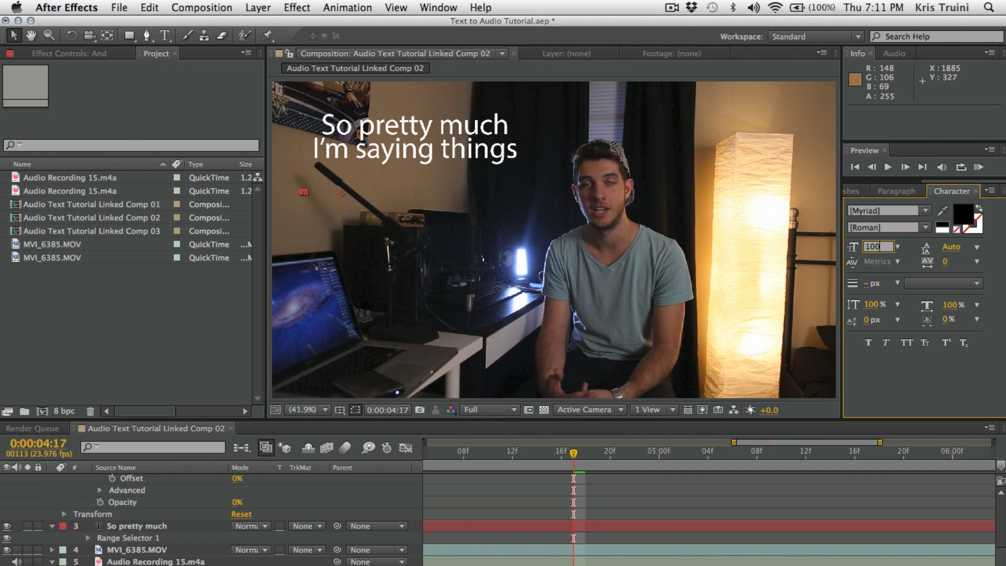
left_click(964, 212)
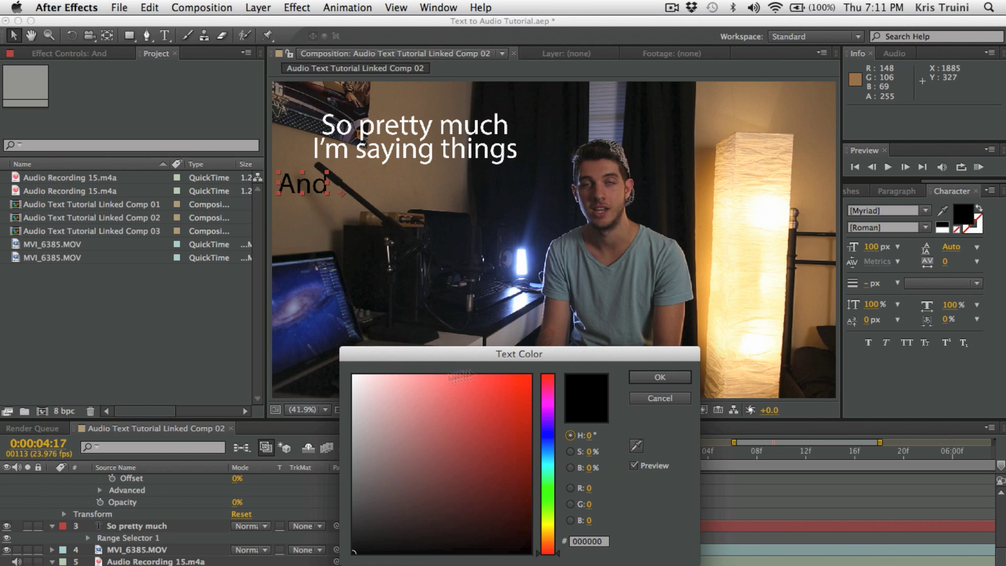
left_click_drag(381, 398, 318, 349)
left_click(661, 377)
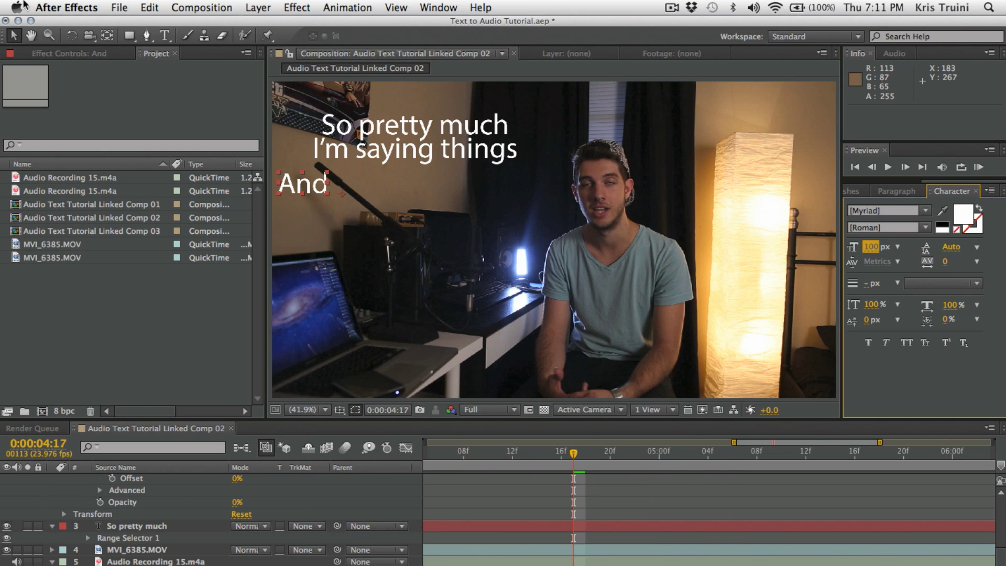
Position 'And' under 'I'm saying things', keeping a duplicate and deleting the original layer.
left_click_drag(314, 184, 347, 183)
scroll(578, 511, "up", 5)
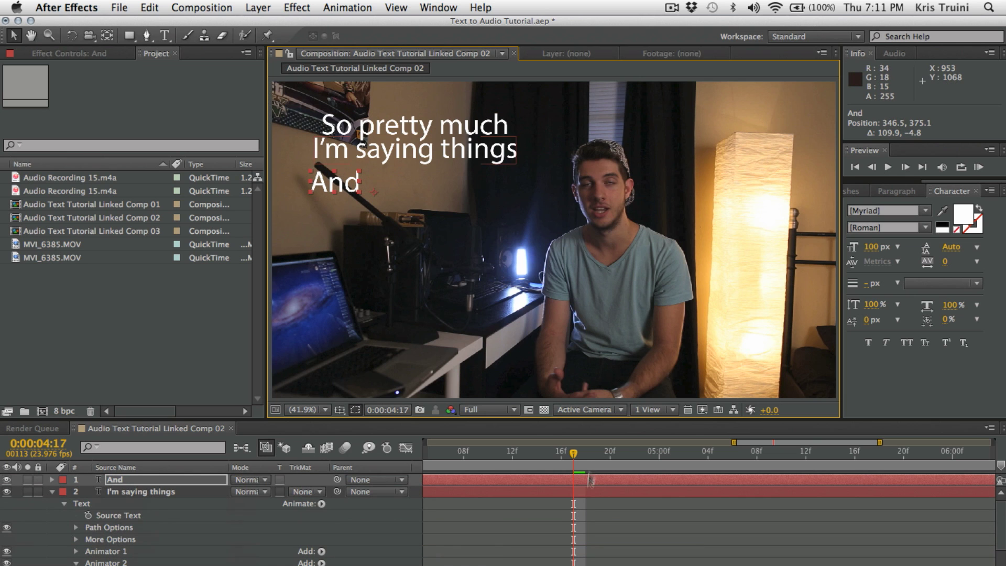
key("ctrl+d")
left_click(540, 492)
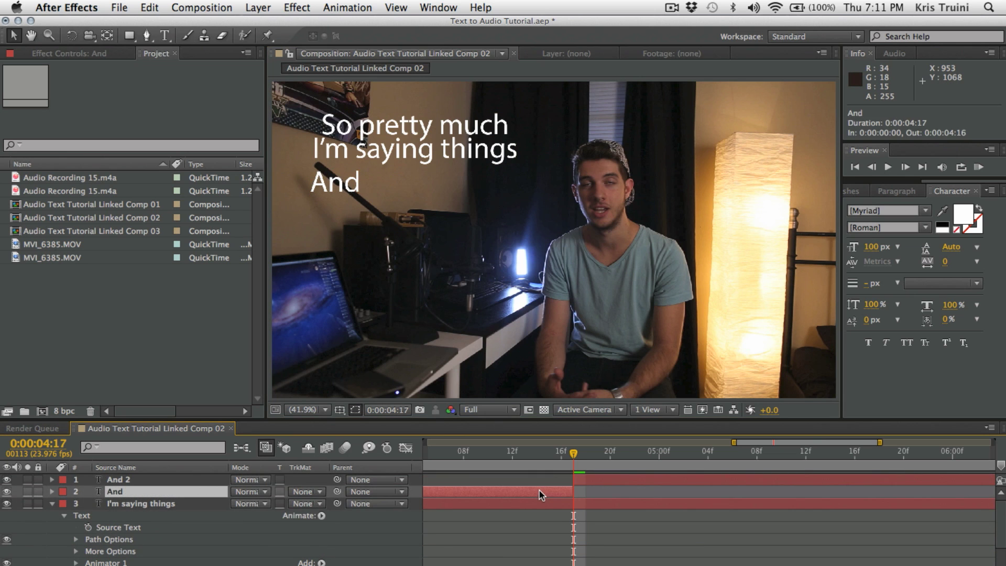
key("Delete")
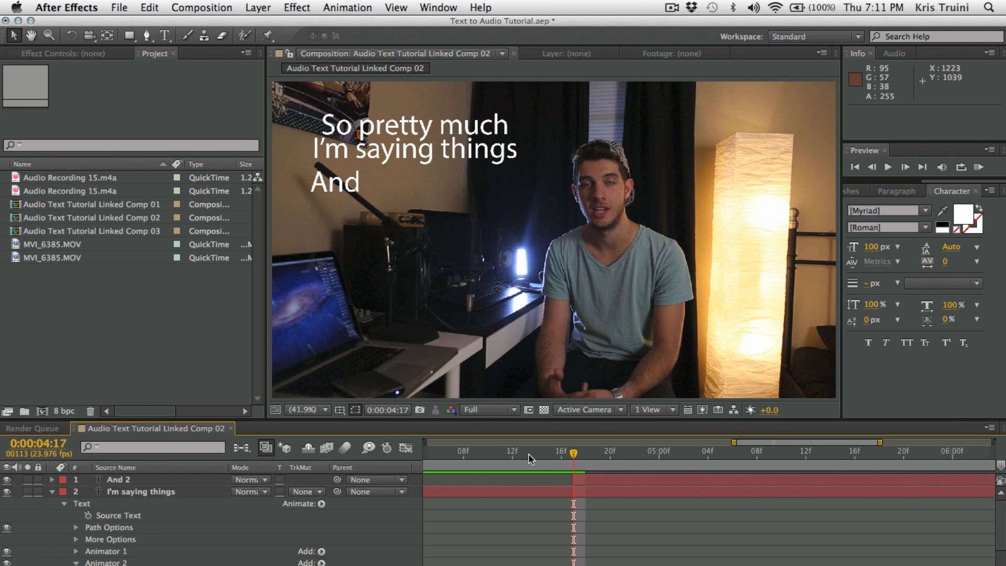
Duplicate 'And' into a 'the' layer starting at 0:00:04:22, placed right after 'And'.
left_click(512, 454)
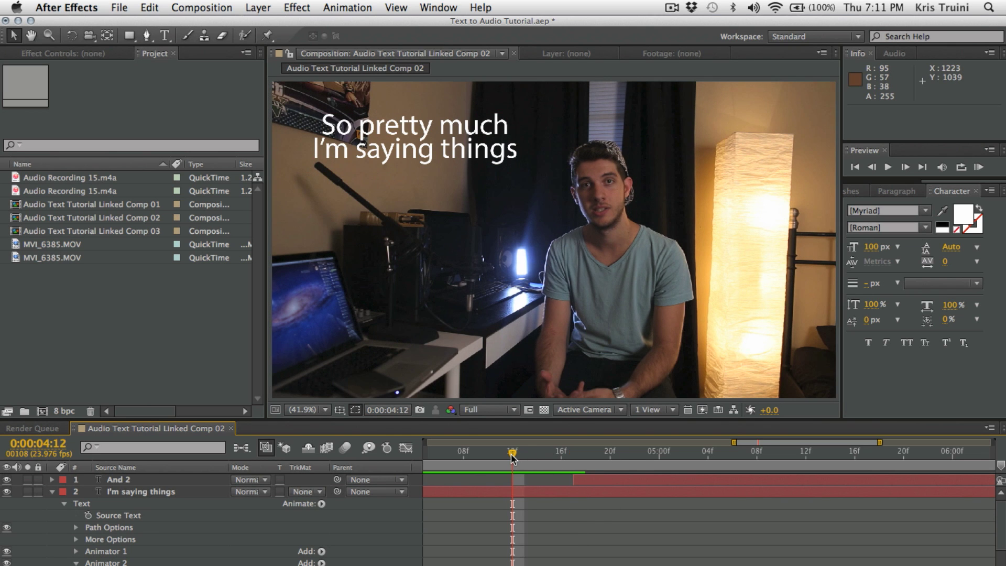
left_click_drag(512, 455, 630, 463)
left_click(620, 481)
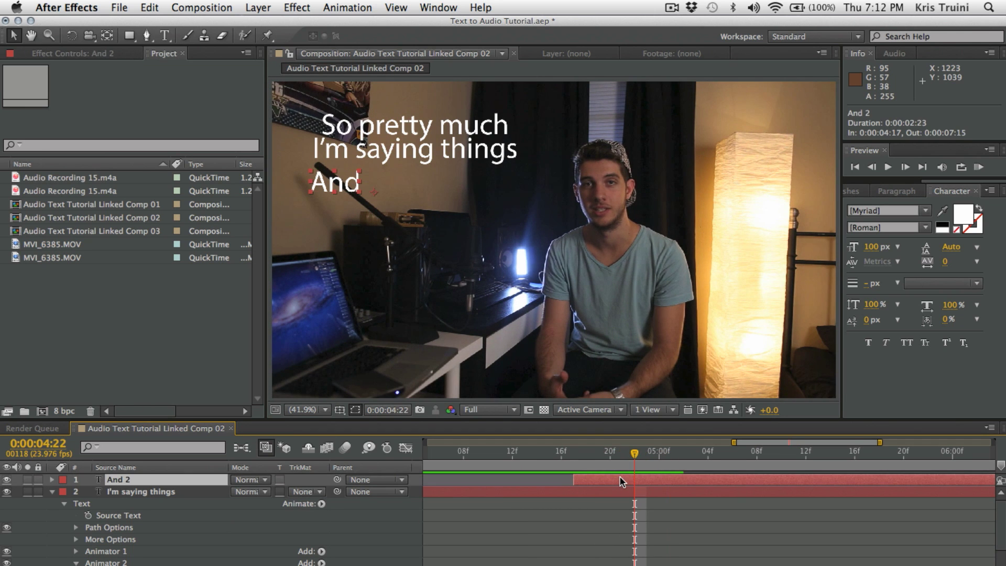
key("super+d")
left_click_drag(600, 482, 657, 482)
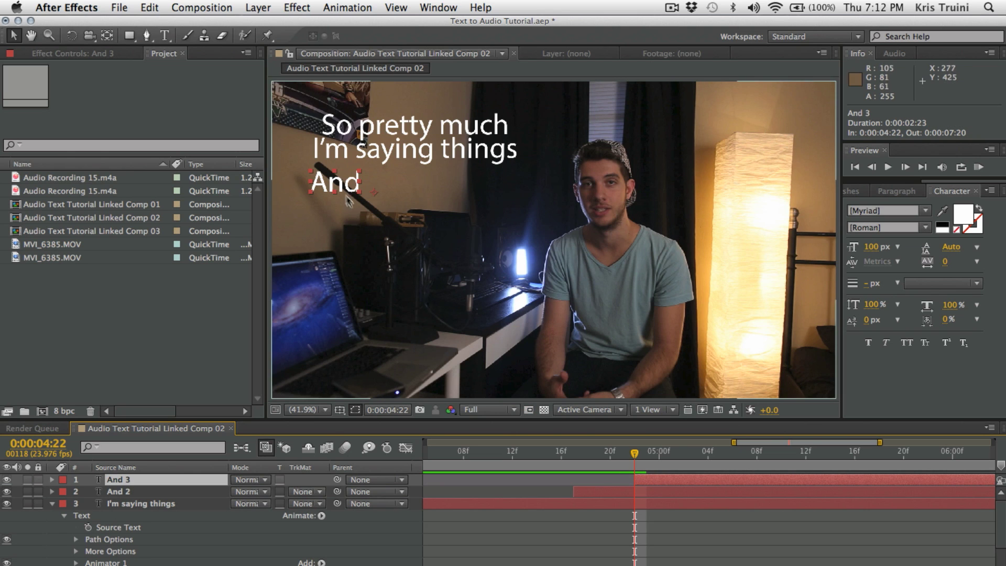
left_click_drag(341, 190, 394, 190)
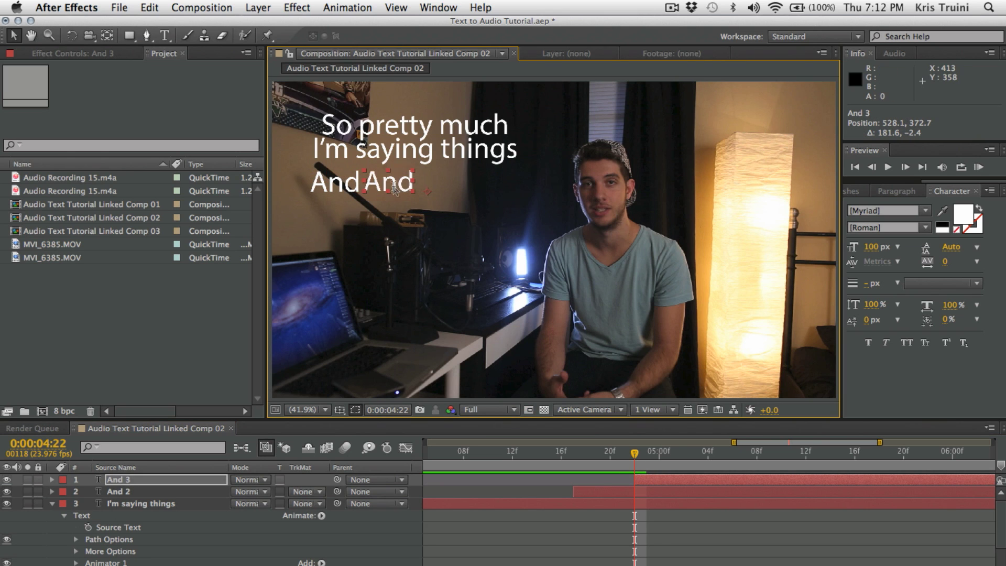
double_click(394, 189)
type("the")
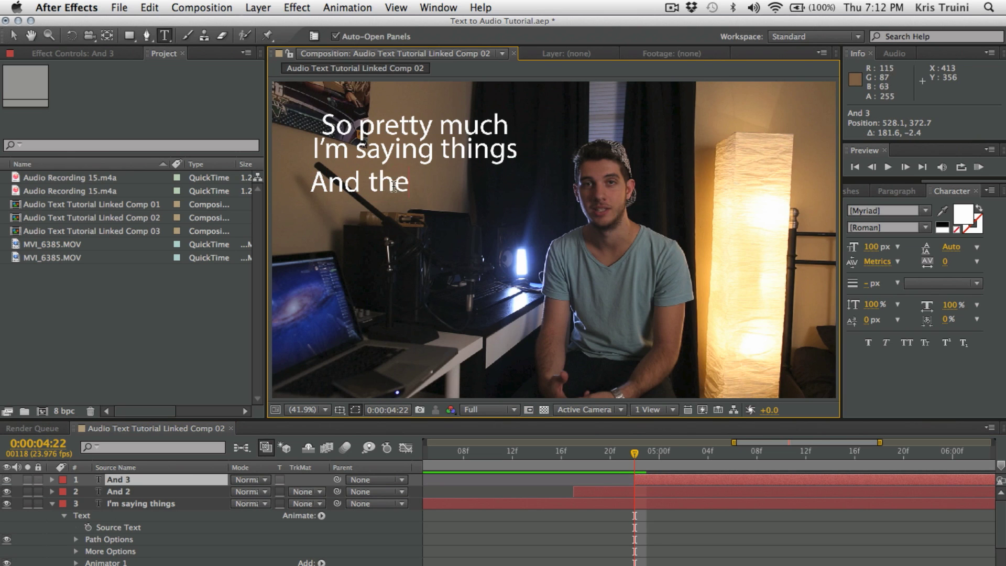
left_click(17, 35)
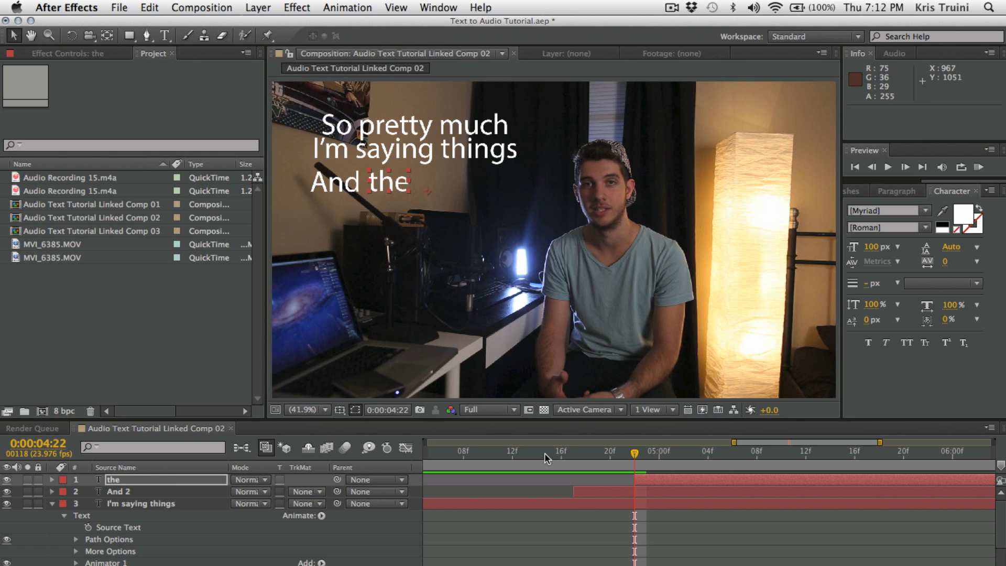
Add a 'text' layer at 0:00:05:01 to the right of 'the'.
left_click_drag(545, 453, 670, 459)
key("ctrl+d")
key("alt+[")
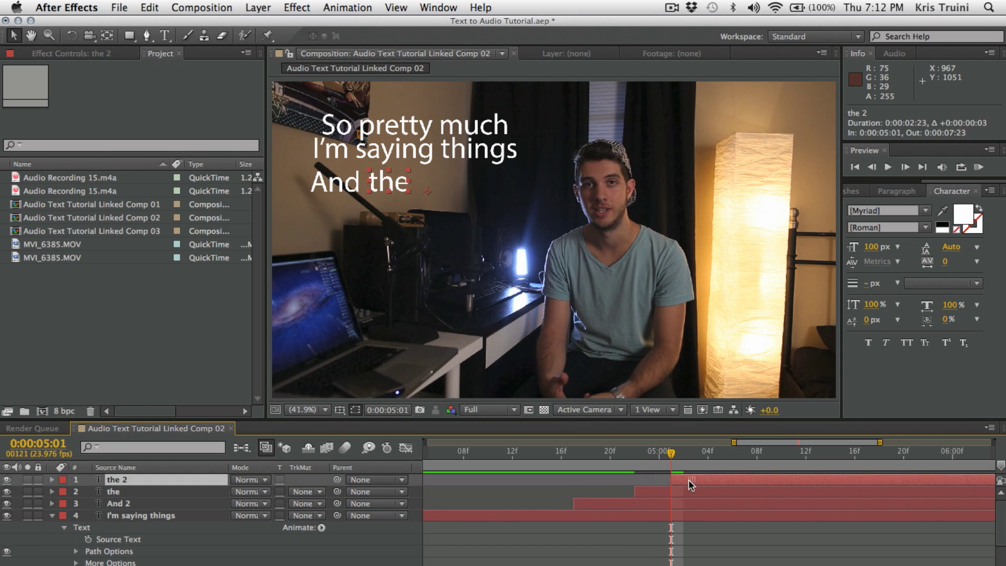
left_click_drag(405, 189, 442, 186)
double_click(442, 187)
type("text")
double_click(442, 187)
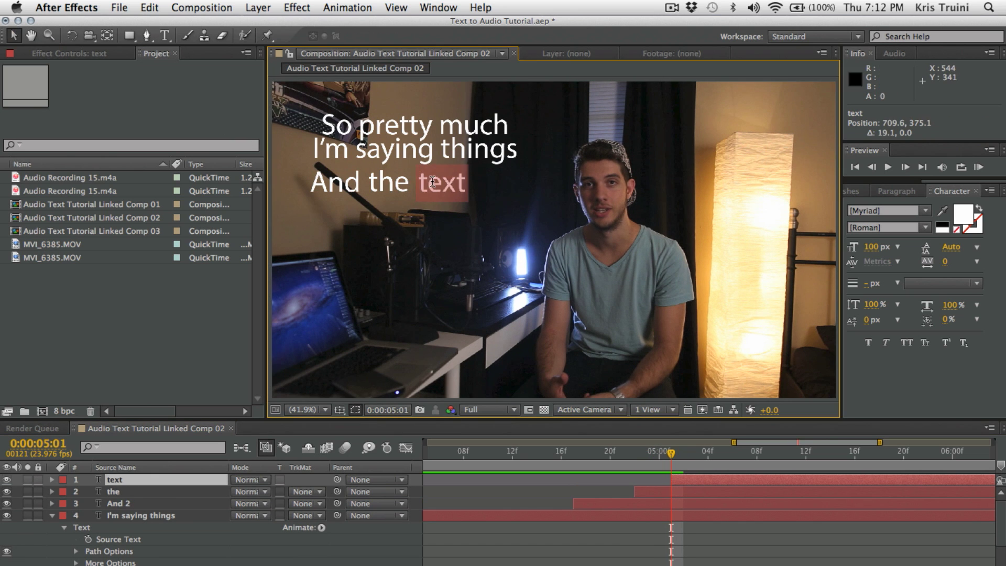
left_click(892, 210)
Apply the CANDY INC. font to the word 'text'.
scroll(900, 231, "down", 10)
left_click(891, 246)
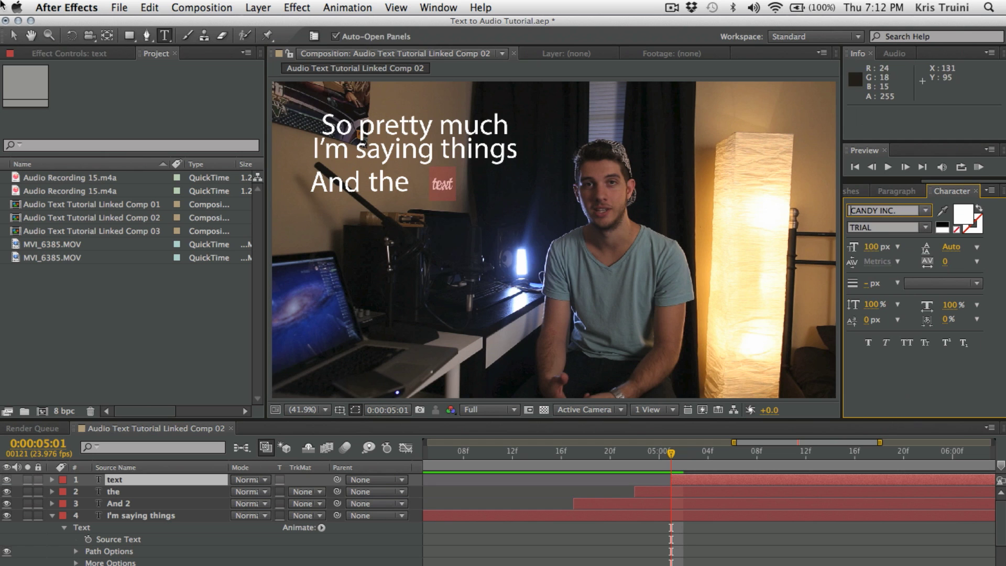
key("Return")
Duplicate 'the' into a 'matches' layer on the fourth line starting at 0:00:05:09.
left_click(113, 491)
key("ctrl+d")
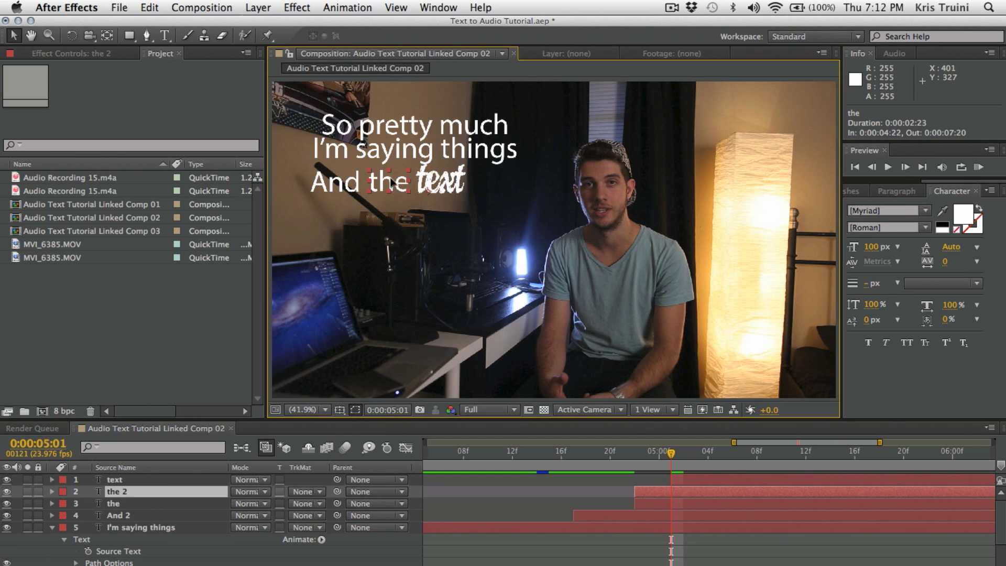
left_click_drag(390, 183, 490, 184)
left_click_drag(671, 493, 897, 481)
double_click(823, 493)
type("matches")
key("KP_Enter")
Add an 'up' layer after 'matches', then zoom the timeline out and return to 0:00:04:02.
key("ctrl+d")
double_click(896, 481)
type("up")
key("KP_Enter")
left_click_drag(382, 220, 441, 220)
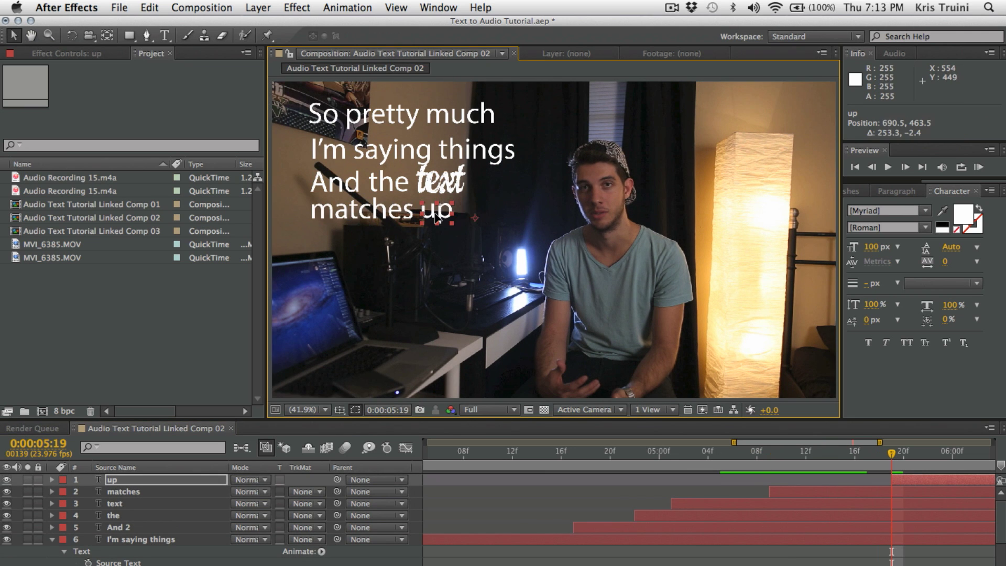
left_click(459, 561)
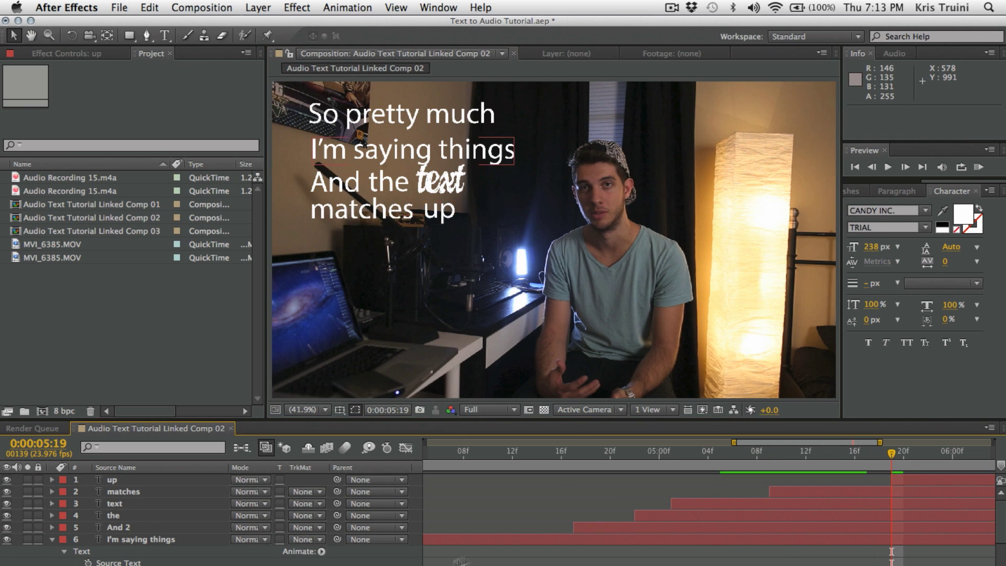
left_click_drag(734, 443, 426, 443)
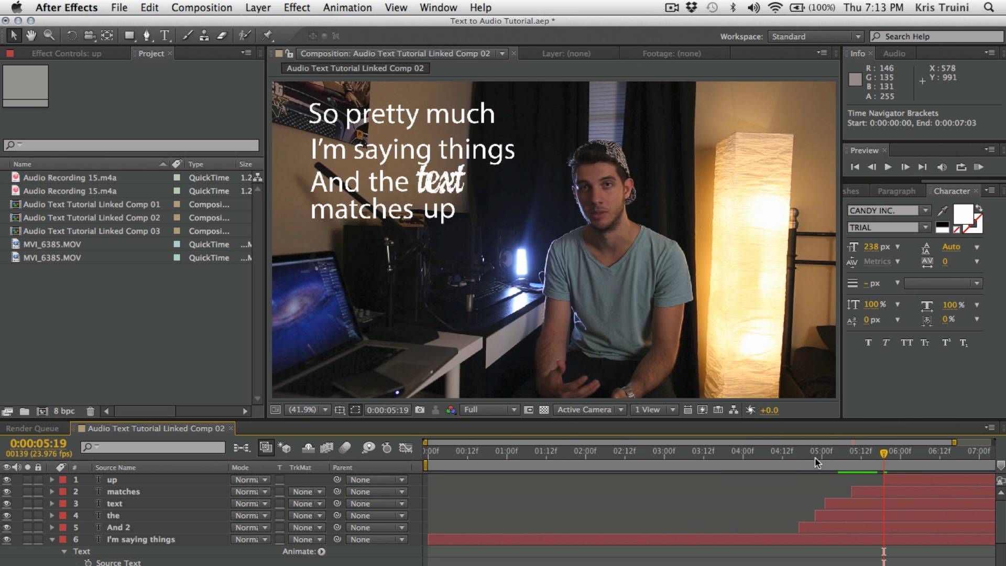
left_click_drag(816, 460, 750, 460)
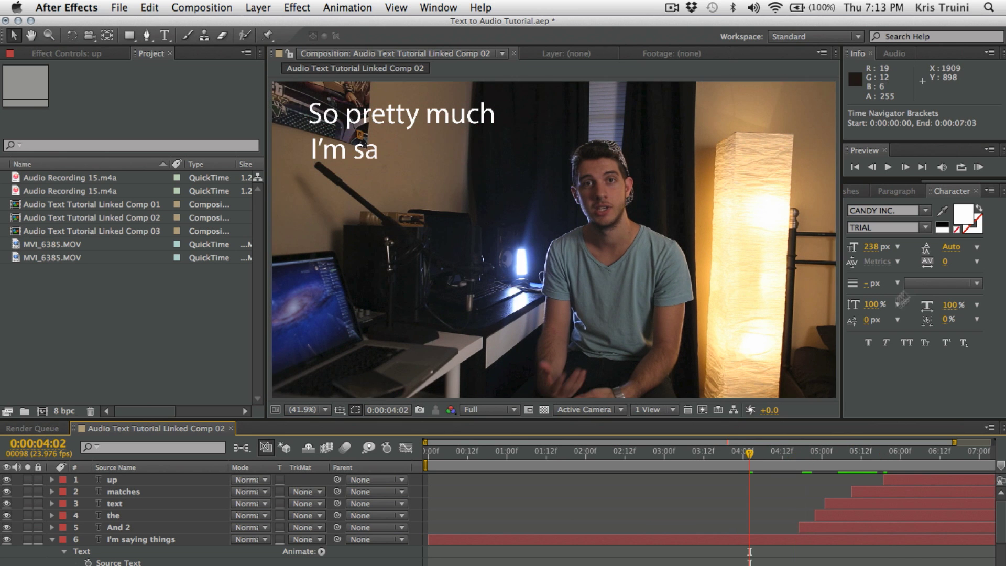
left_click(979, 167)
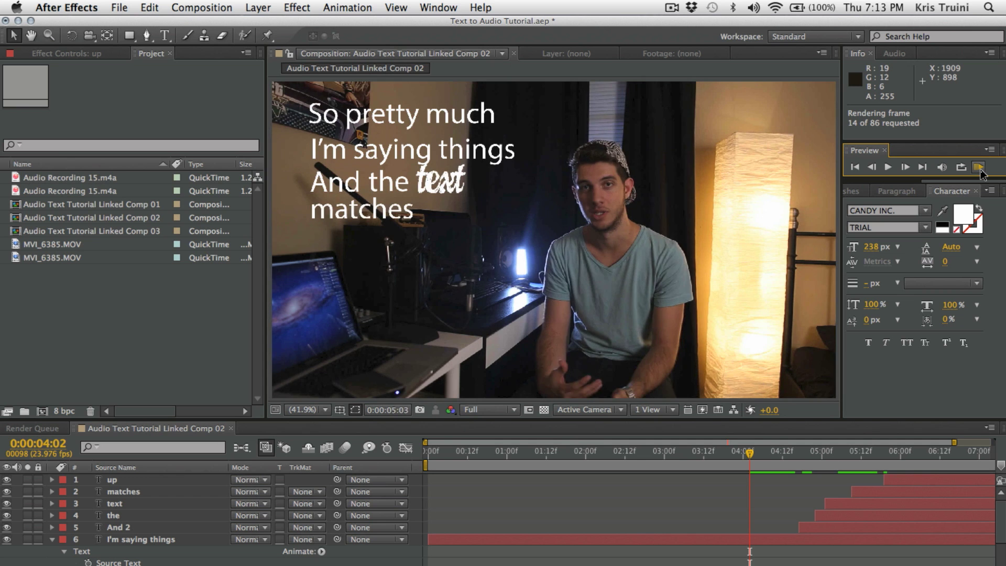